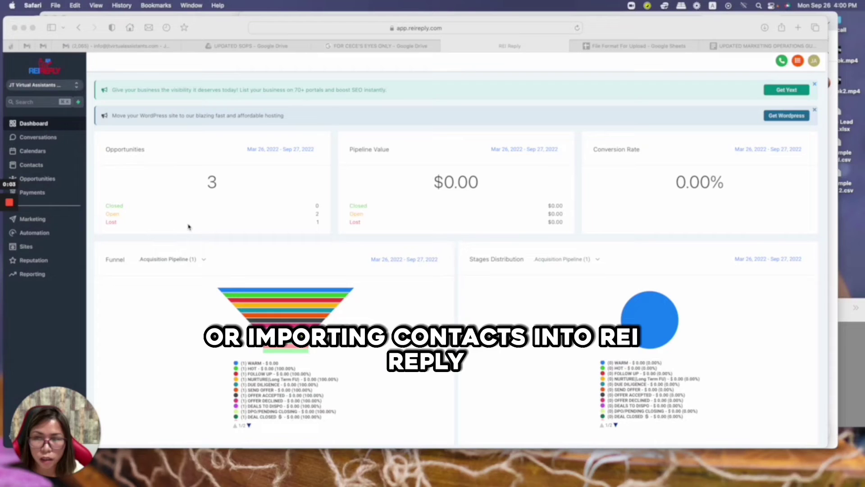
Open the Contacts list, then open and close the Add Contact form without saving
click(34, 170)
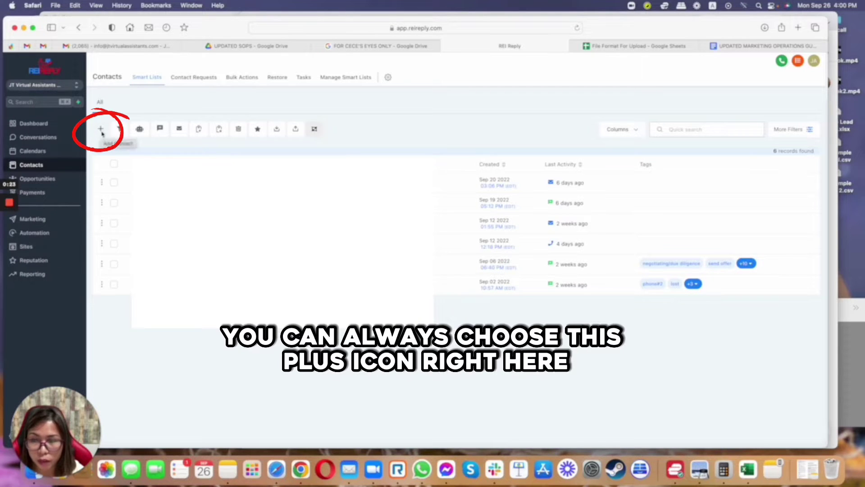
click(101, 129)
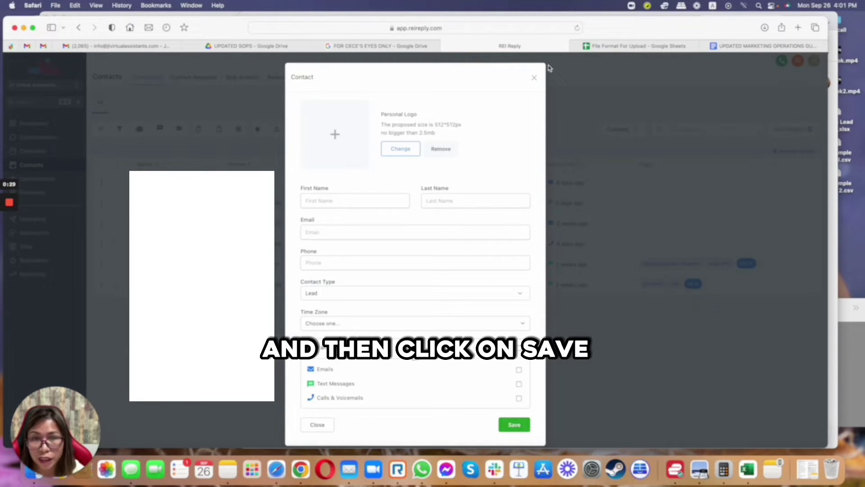
click(534, 78)
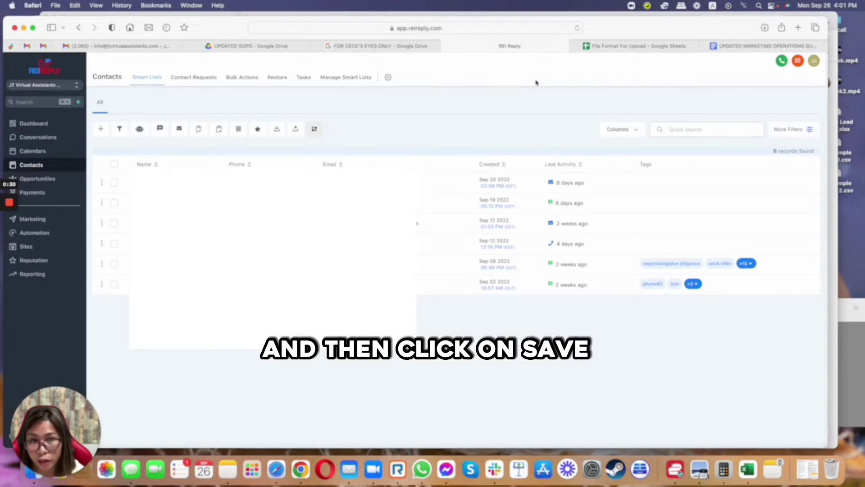
Start a contact import from the Contacts toolbar to reach the Upload step
click(296, 130)
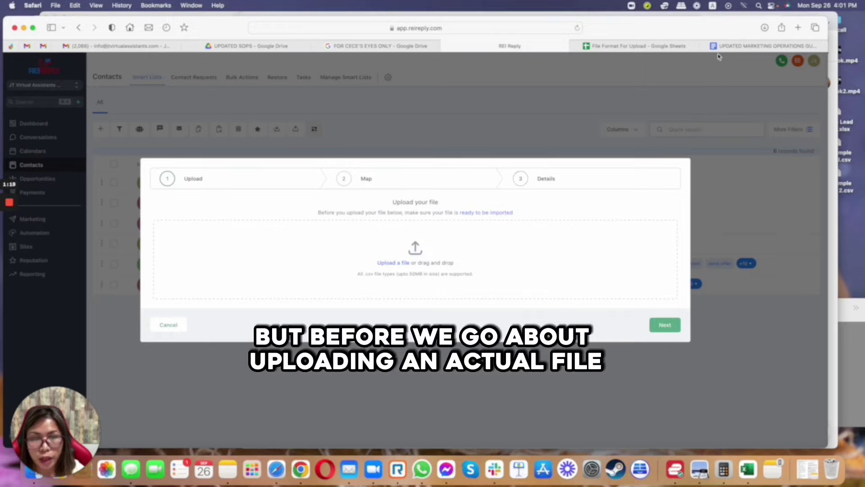
In the guide, highlight the .csv requirement and required headers, then preview the sample sheet link
click(758, 47)
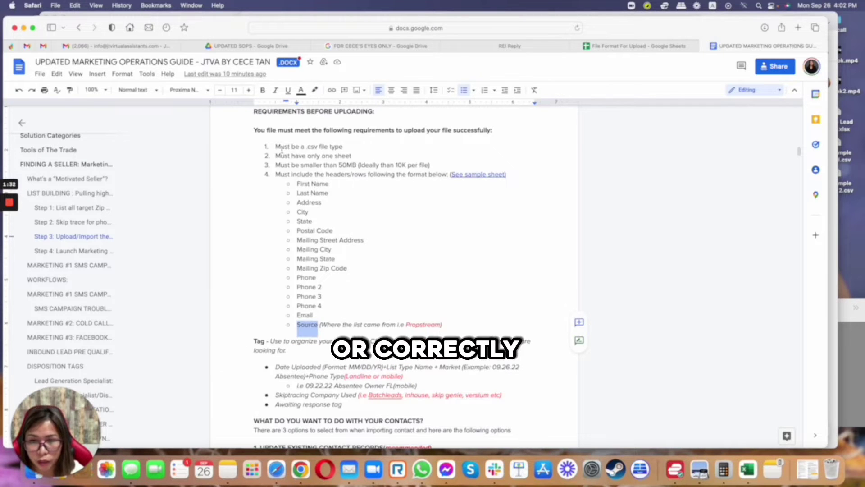
drag(275, 147, 343, 147)
click(358, 175)
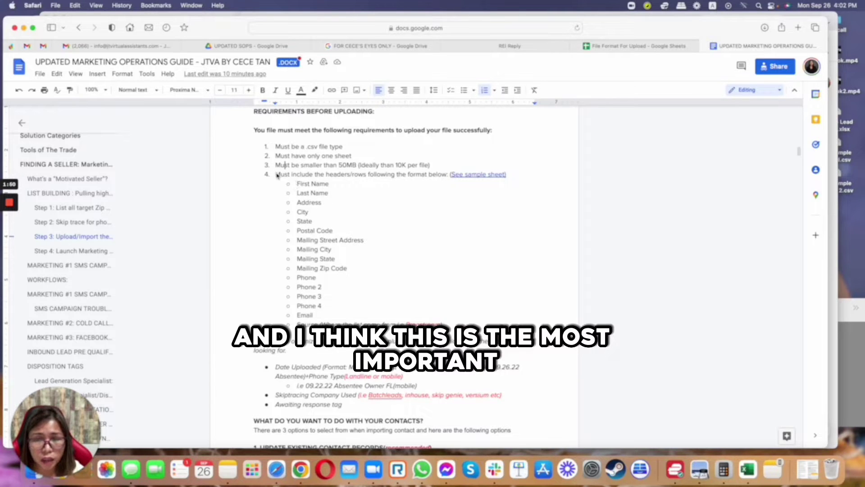
drag(277, 175, 385, 303)
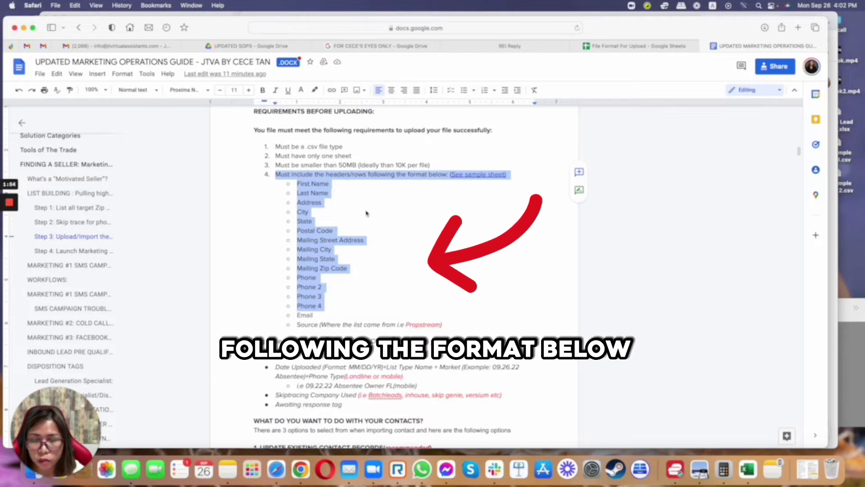
click(487, 175)
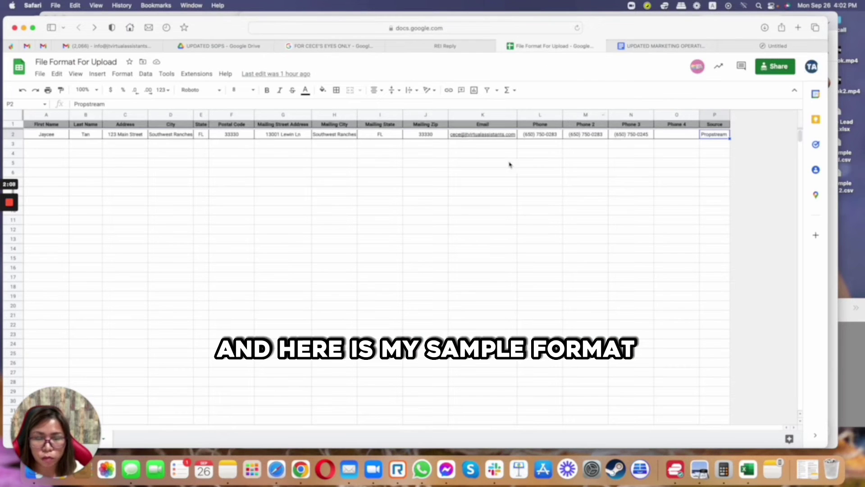
Review the sample sheet's header row and the Source column's Propstream value in P1:P2
drag(585, 172, 91, 154)
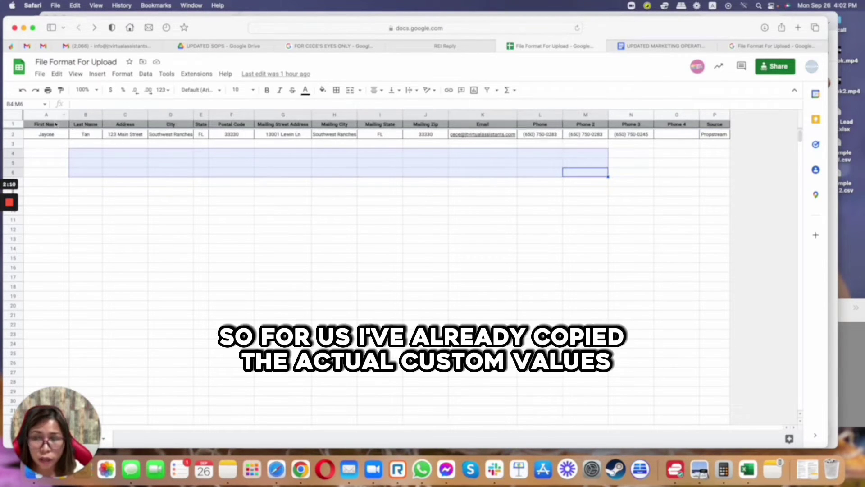
drag(47, 125, 380, 125)
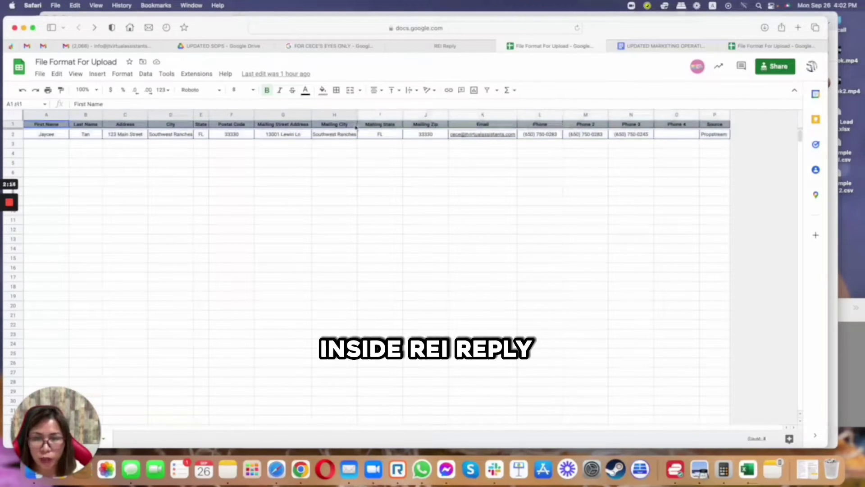
click(376, 145)
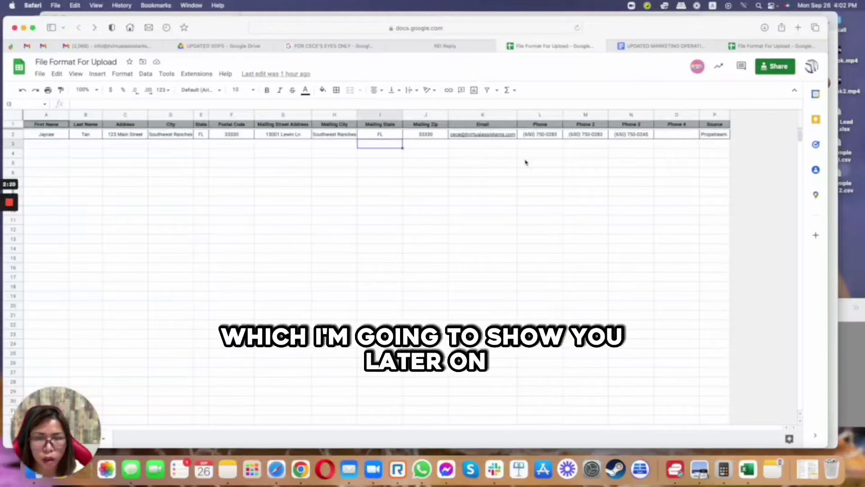
click(717, 116)
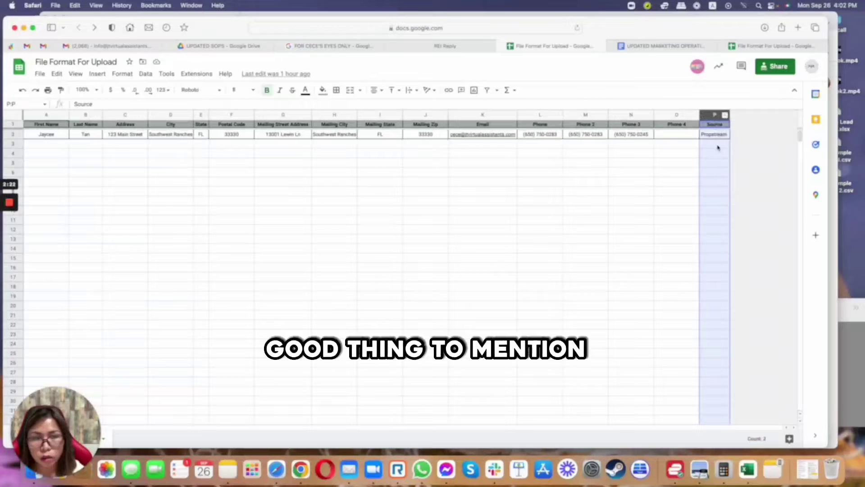
click(712, 135)
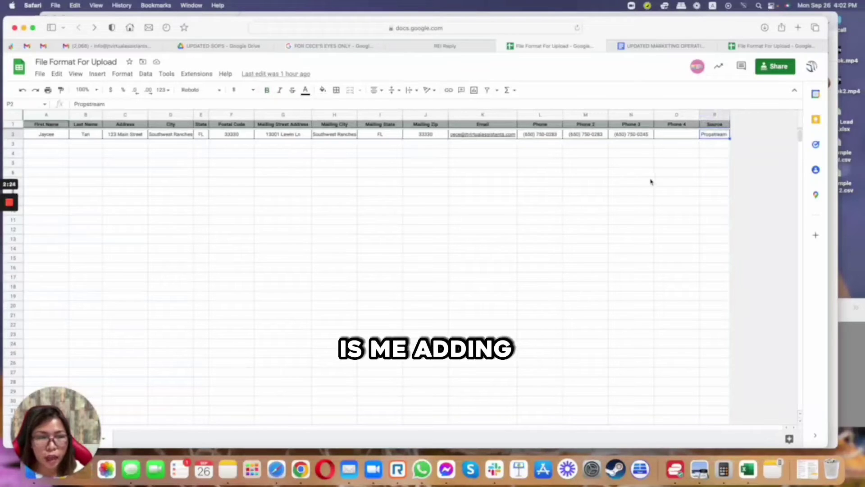
click(715, 124)
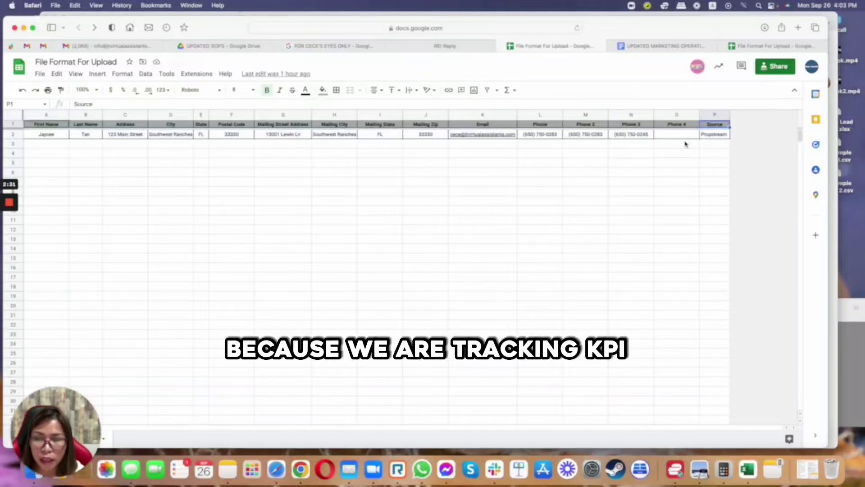
click(705, 136)
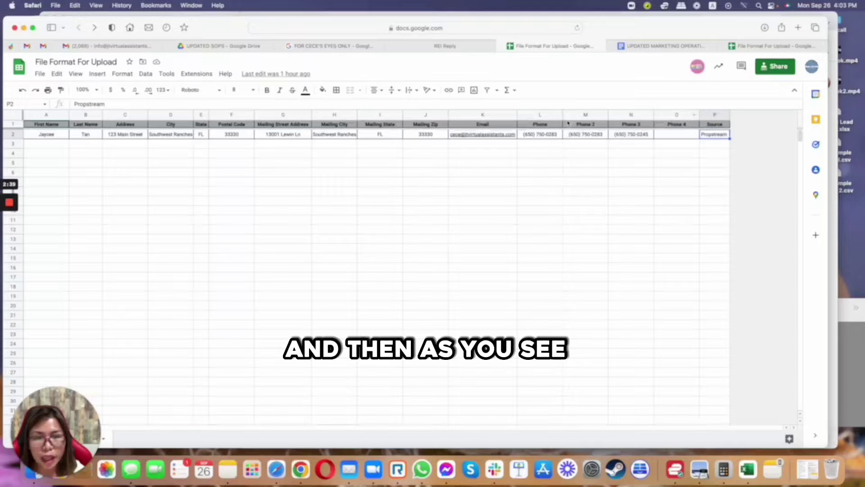
Point out phone columns L through O, then return to the marketing operations guide
drag(545, 115, 666, 112)
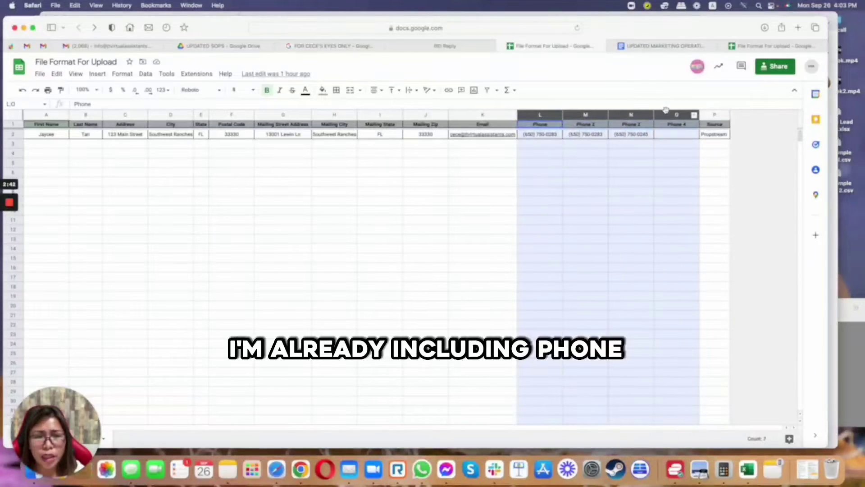
click(674, 136)
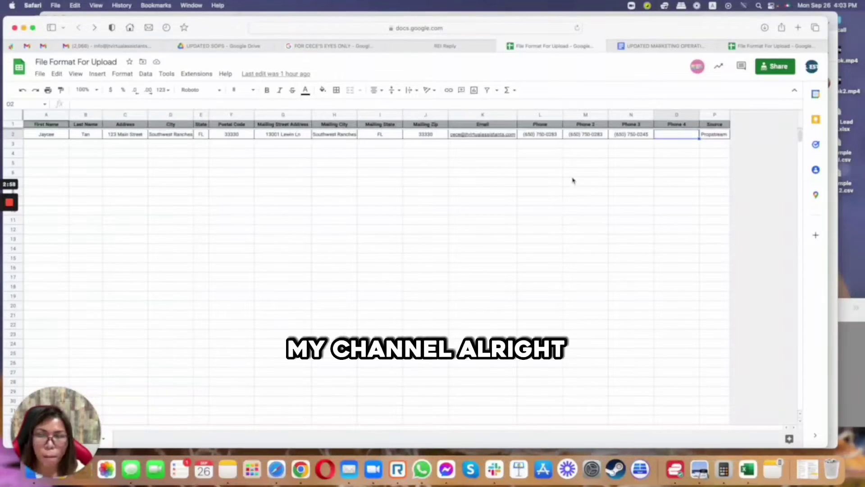
click(660, 45)
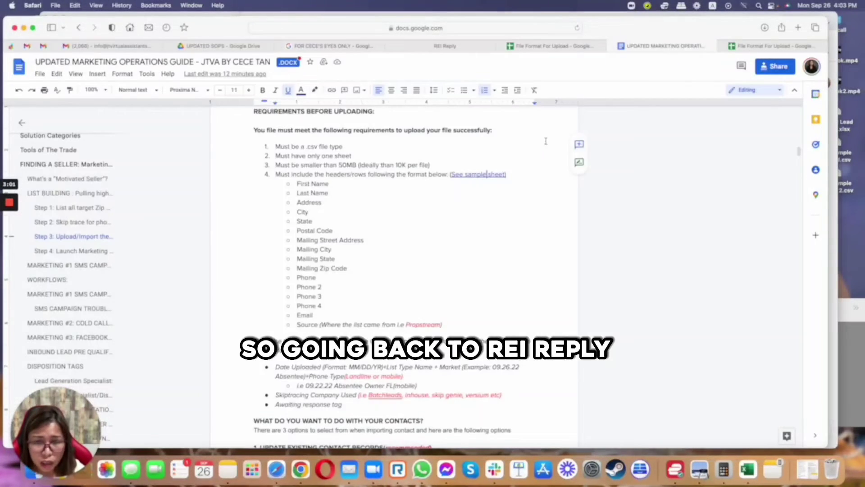
Upload List Sample Upload 2.csv in the import dialog and continue to column mapping
click(445, 45)
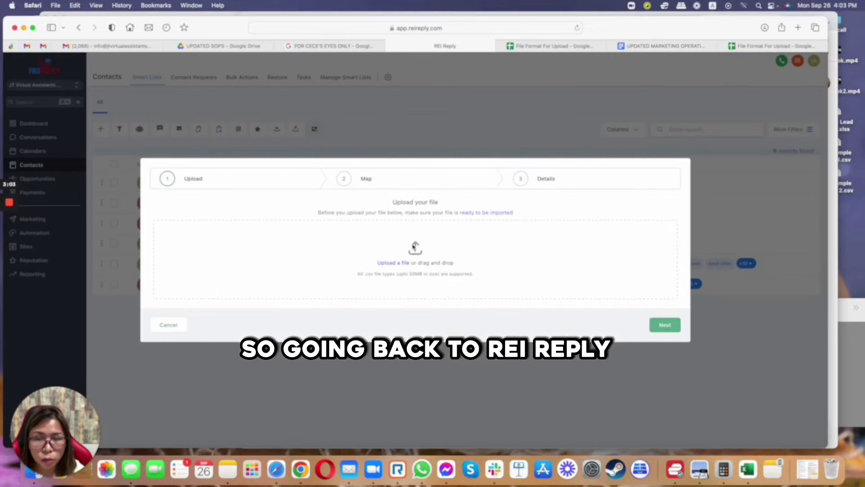
click(393, 263)
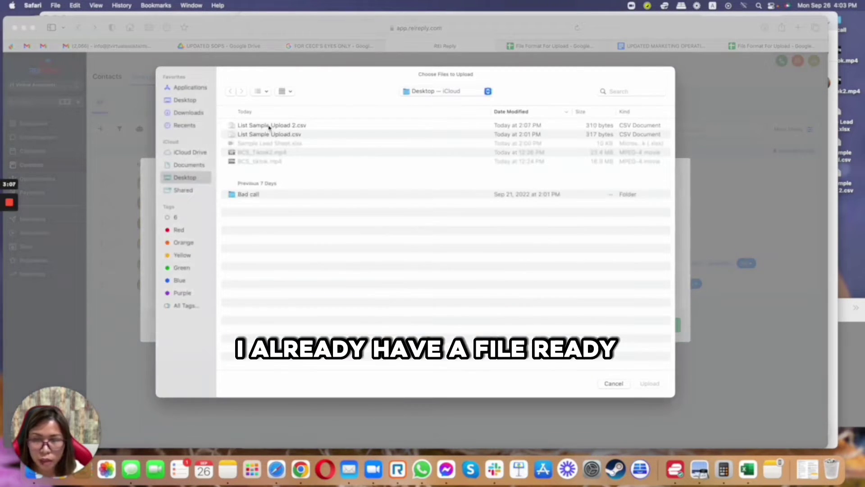
click(269, 126)
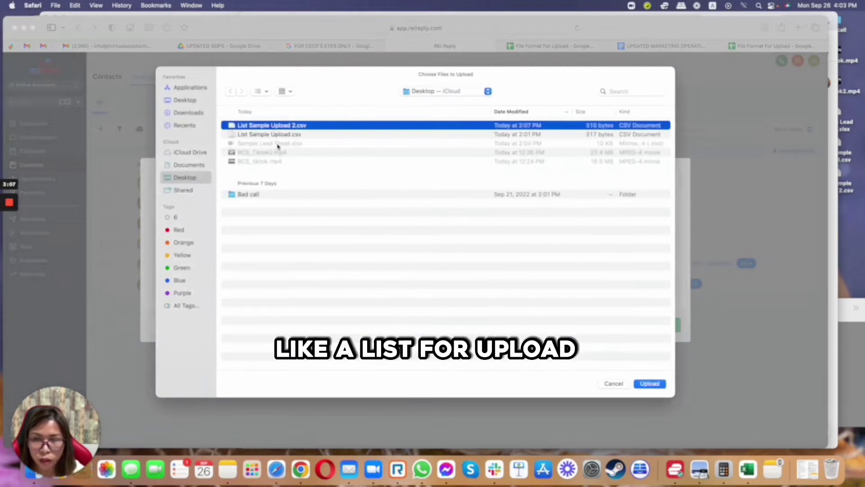
click(653, 384)
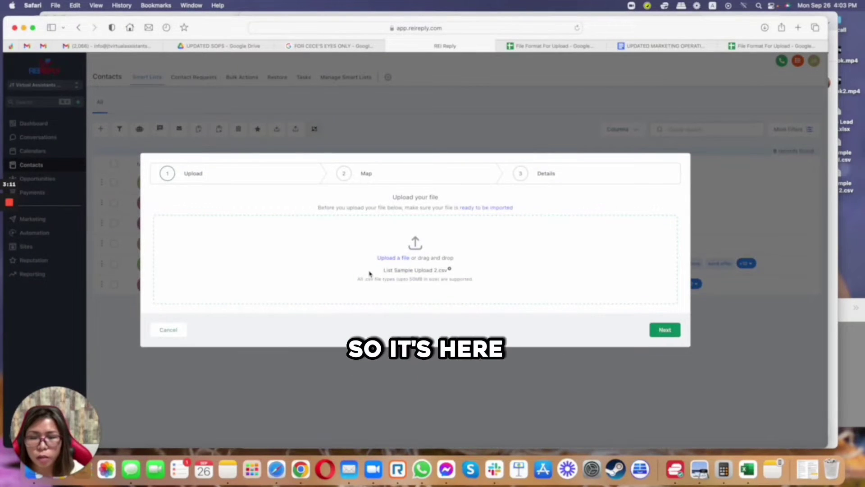
drag(371, 273, 455, 273)
click(665, 330)
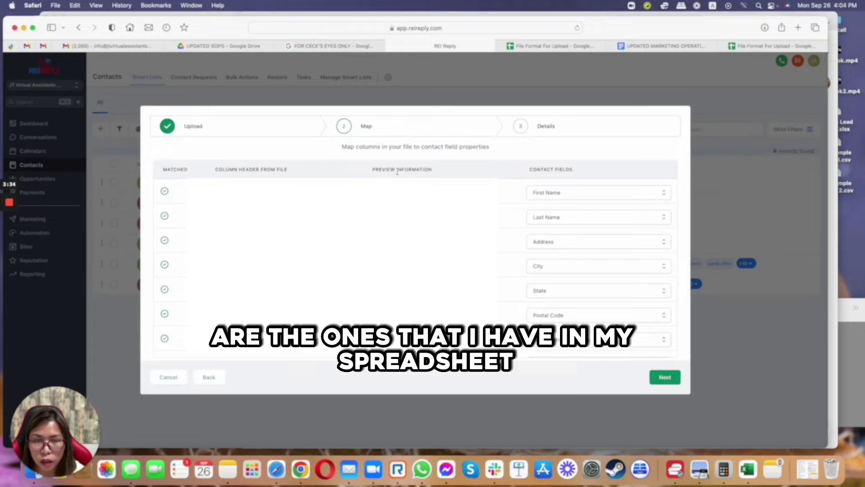
drag(373, 169, 504, 279)
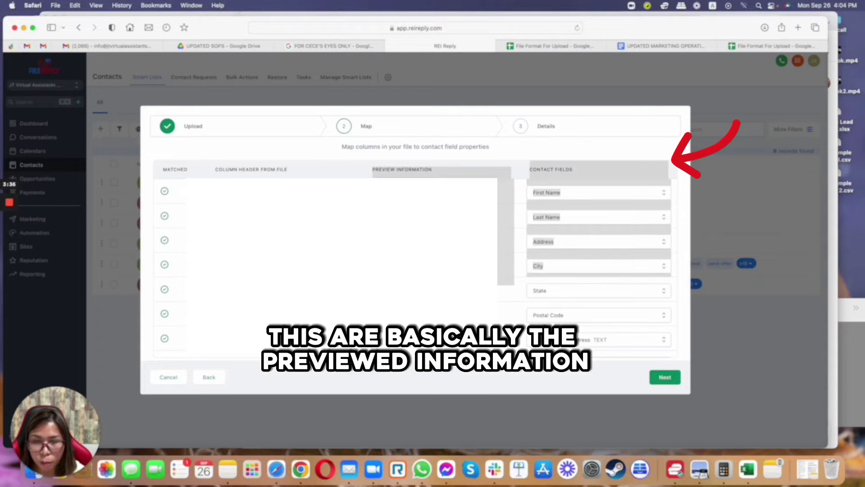
drag(530, 170, 578, 173)
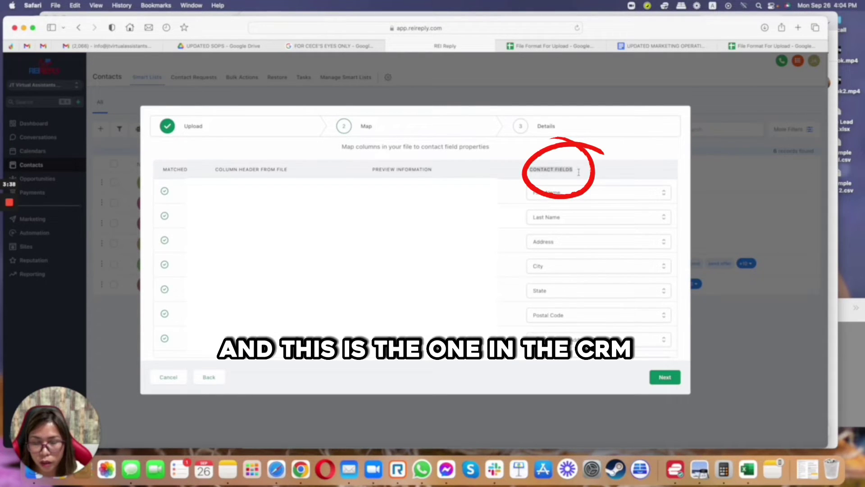
scroll(178, 191, down, 4)
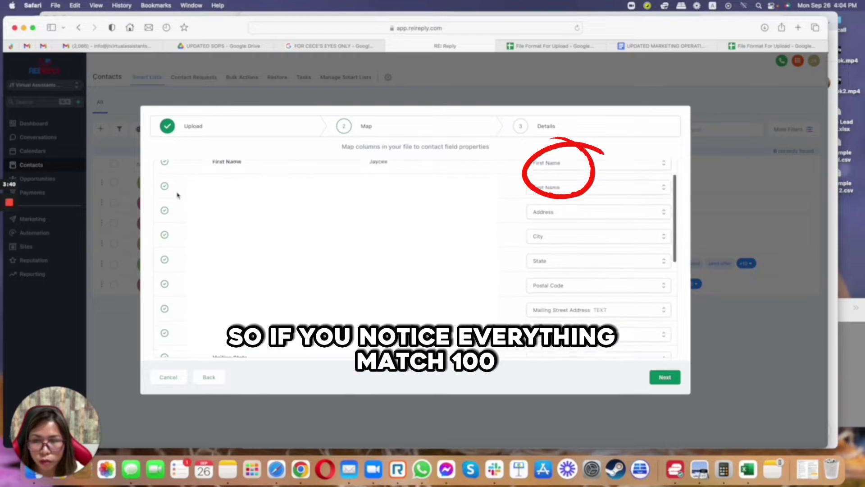
scroll(176, 181, up, 5)
scroll(178, 191, down, 5)
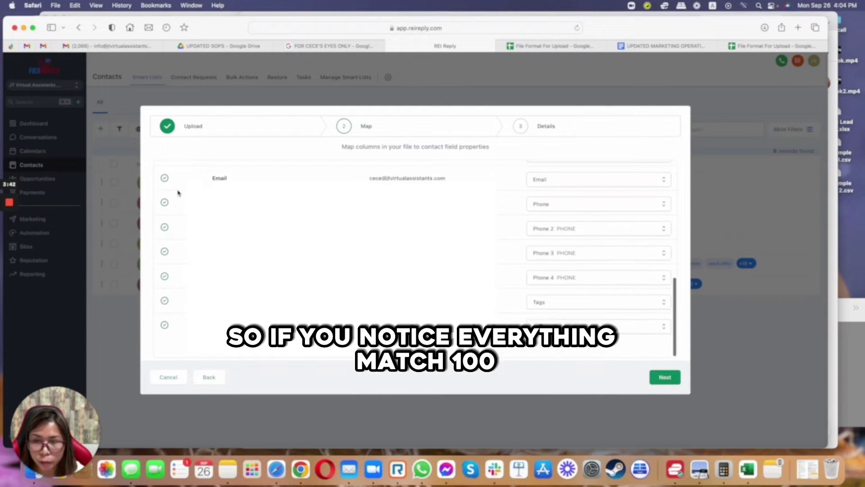
scroll(178, 191, up, 5)
scroll(178, 191, up, 2)
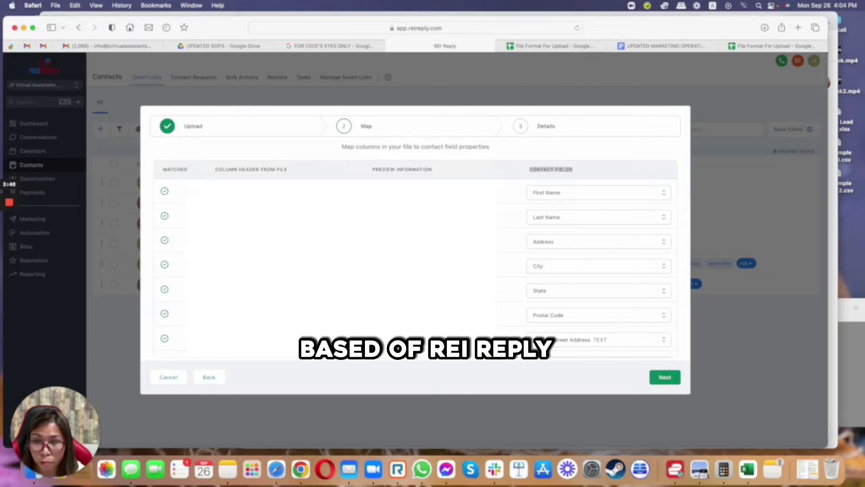
scroll(169, 191, down, 8)
scroll(176, 197, up, 8)
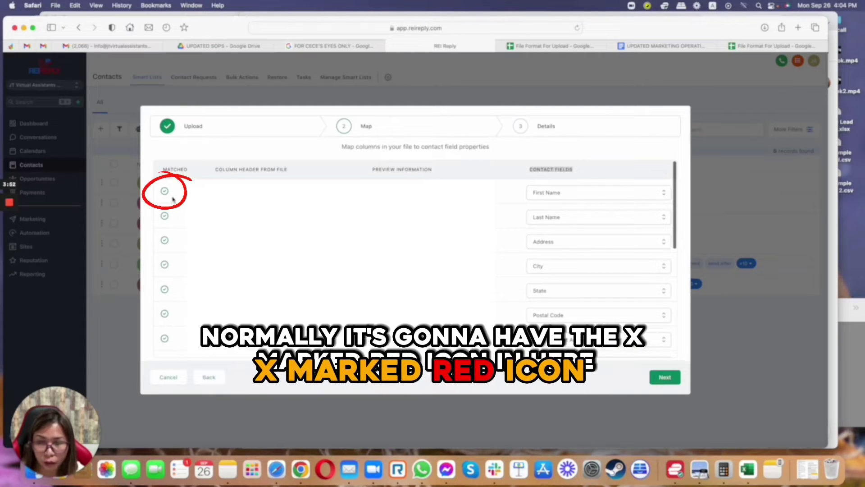
click(560, 193)
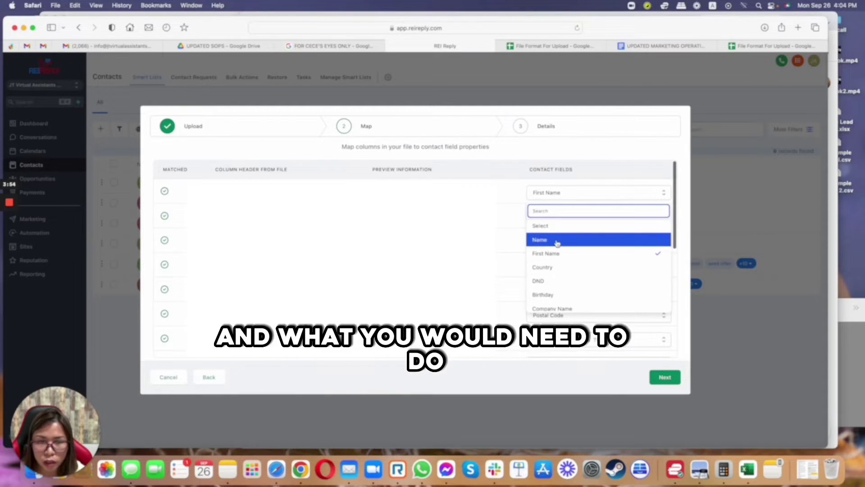
scroll(566, 255, down, 5)
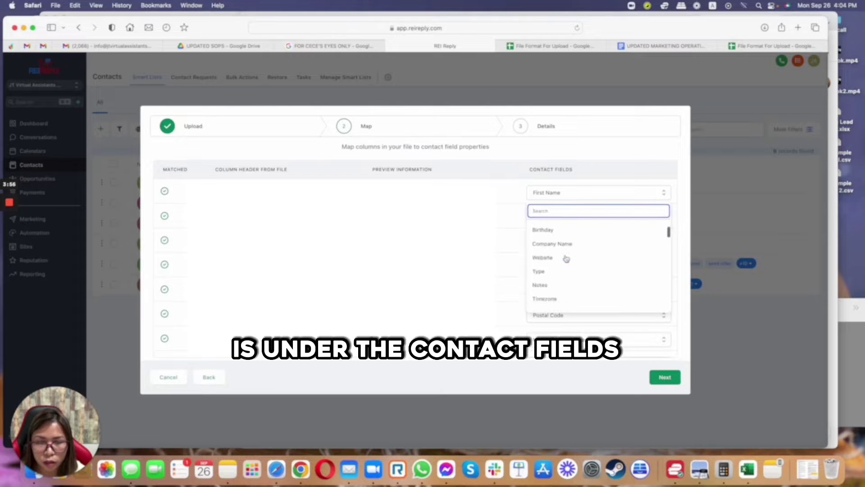
scroll(566, 257, up, 5)
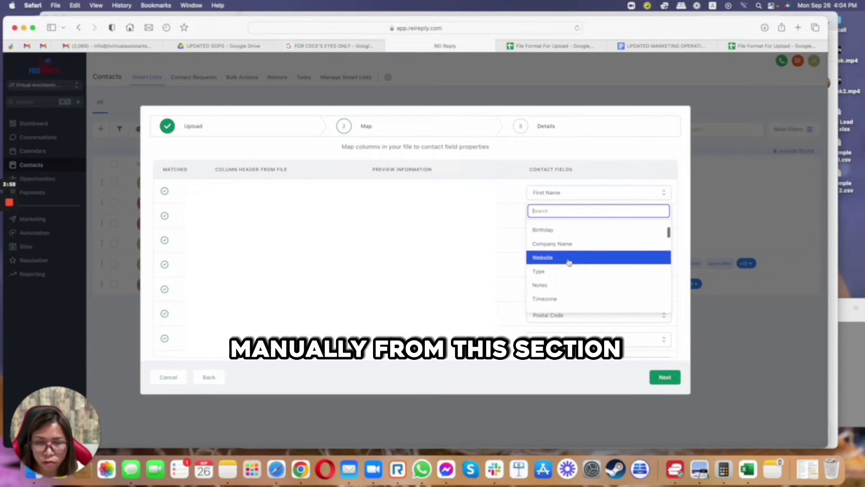
key(Escape)
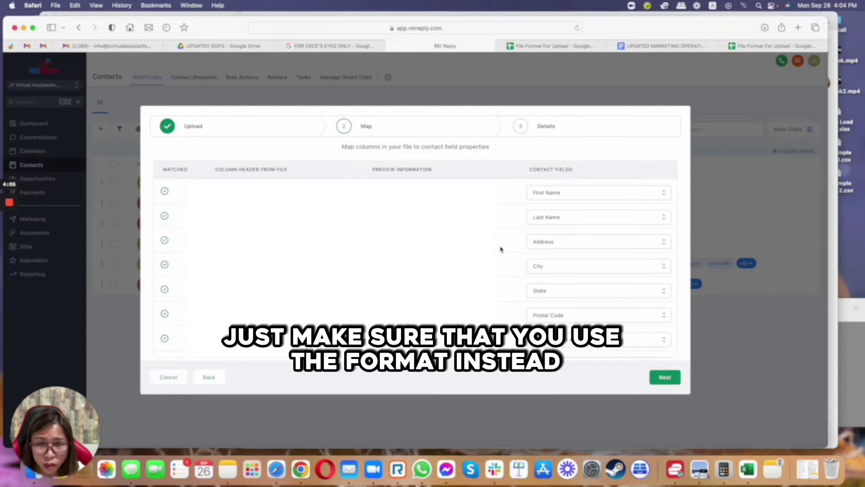
scroll(502, 265, down, 2)
Advance the import from mapping to the Details step, then switch to the guide document
click(665, 377)
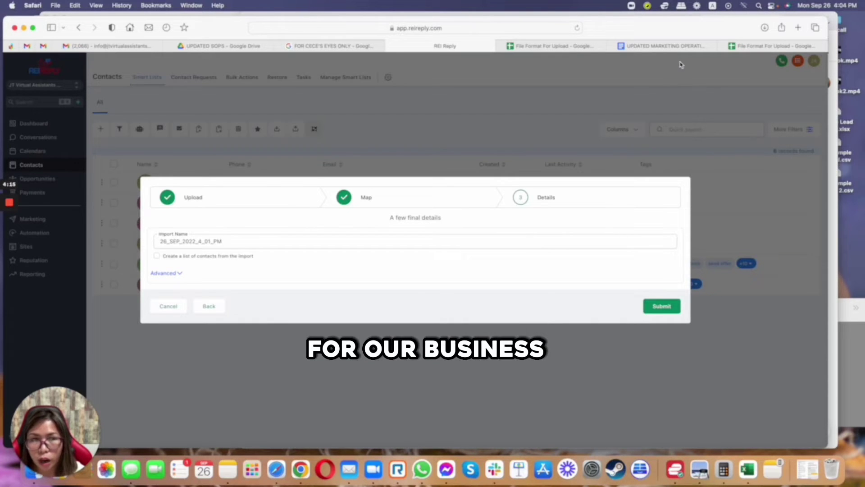
click(672, 46)
Copy the example name '09.22.22 Absentee Owner FL(mobile)' from the guide's Tag section
scroll(438, 230, down, 5)
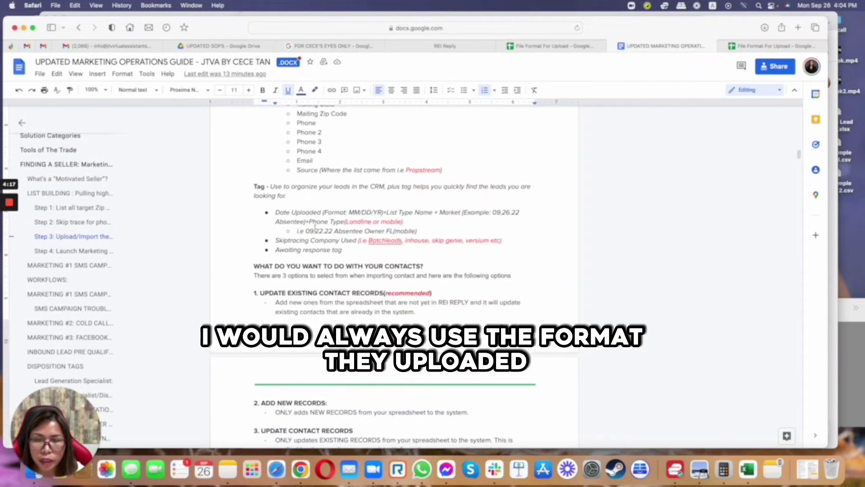
drag(277, 212, 395, 212)
click(410, 213)
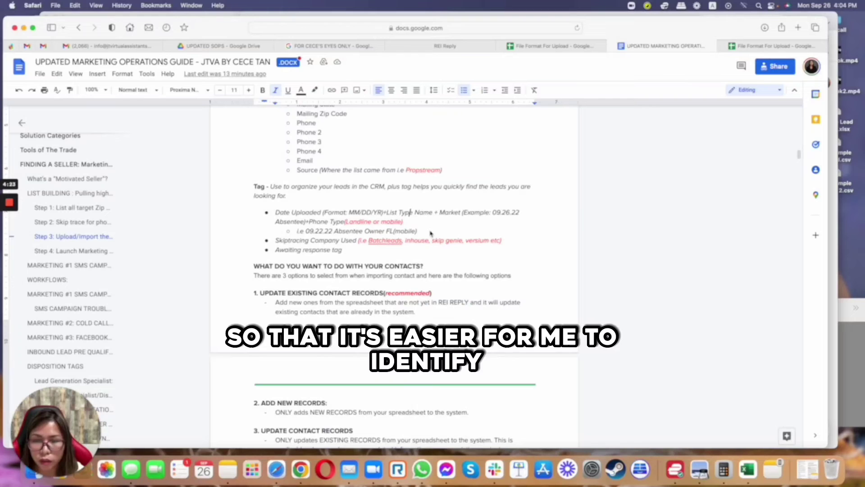
drag(430, 233, 312, 235)
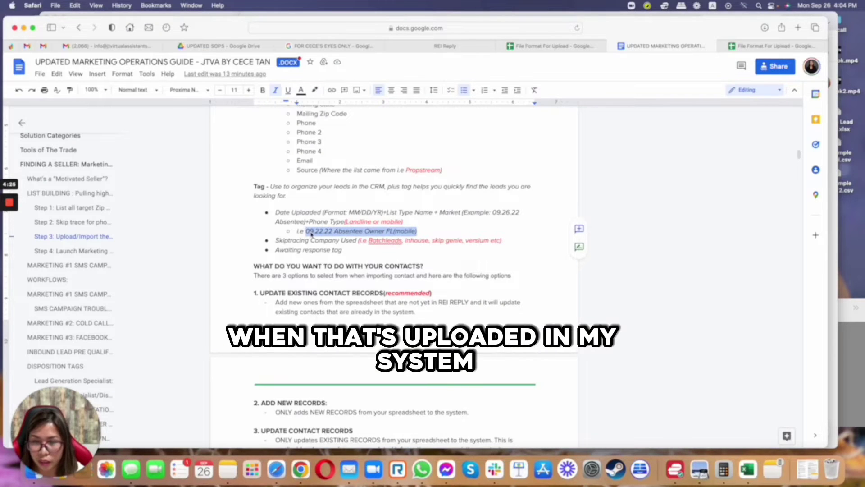
right_click(312, 233)
click(354, 248)
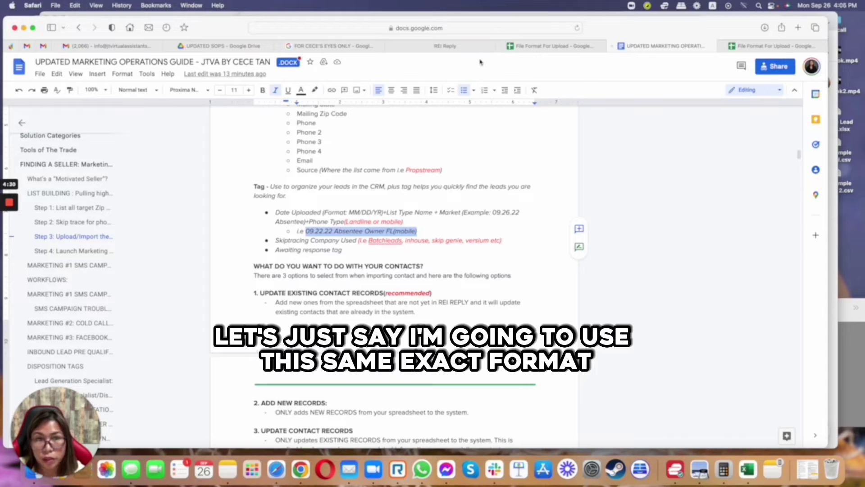
Replace the default import name with '09.22.22 Absentee Owner FL(mobile)' and expand Advanced options
click(454, 48)
triple_click(257, 242)
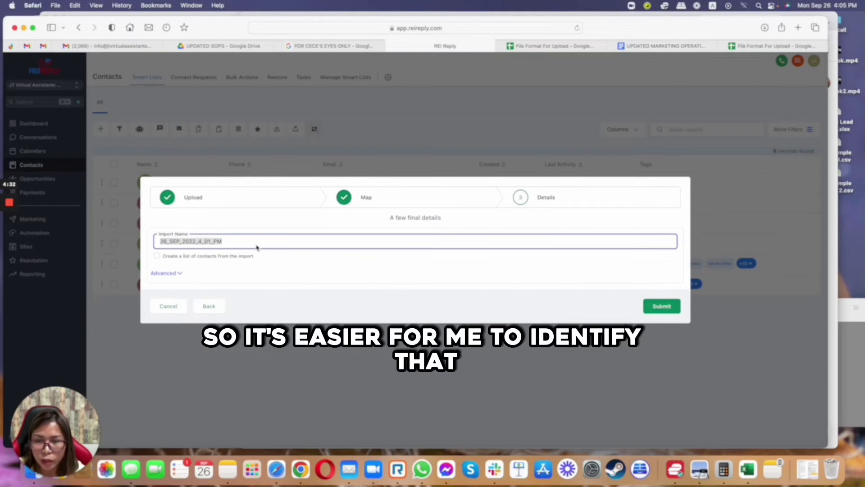
key(super+v)
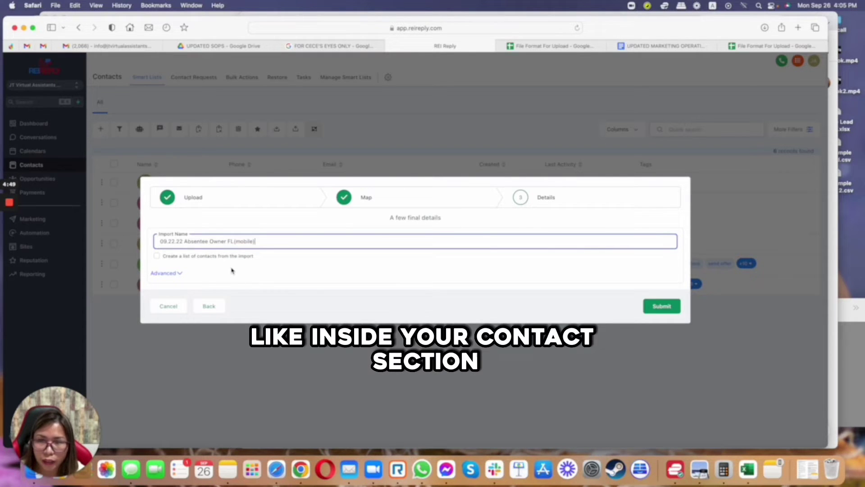
click(168, 272)
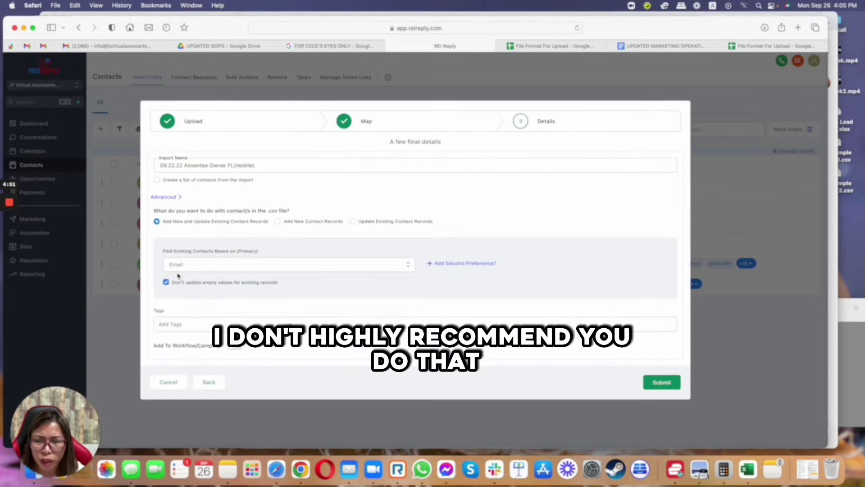
Toggle 'Create a list of contacts from the import' on and back off, leaving it unchecked
click(158, 181)
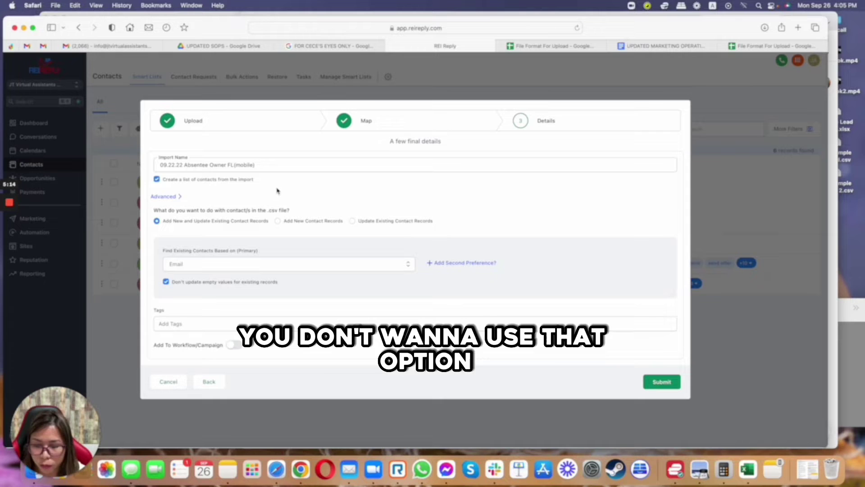
click(157, 180)
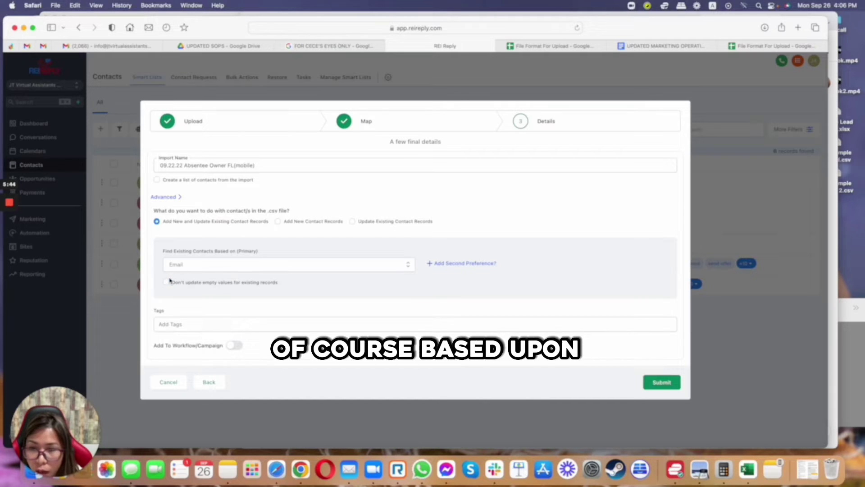
Try Phone, Email and none as the match field, then skip existing contacts by phone
click(177, 266)
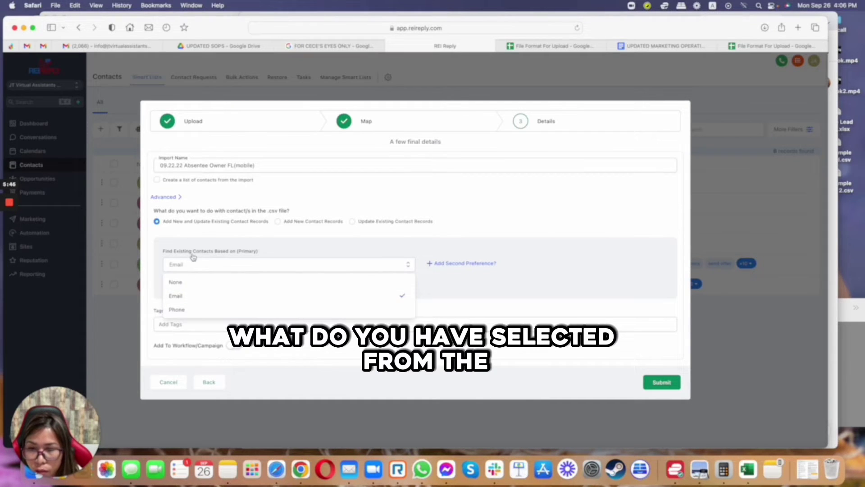
click(218, 311)
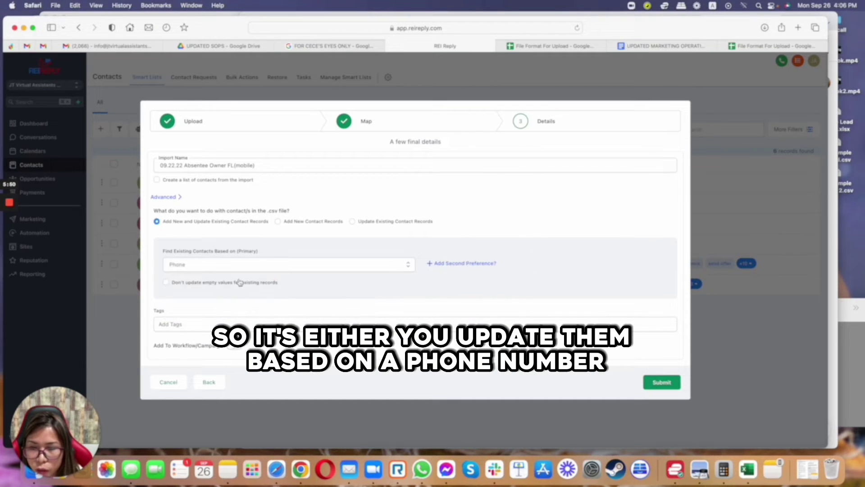
click(233, 271)
click(226, 295)
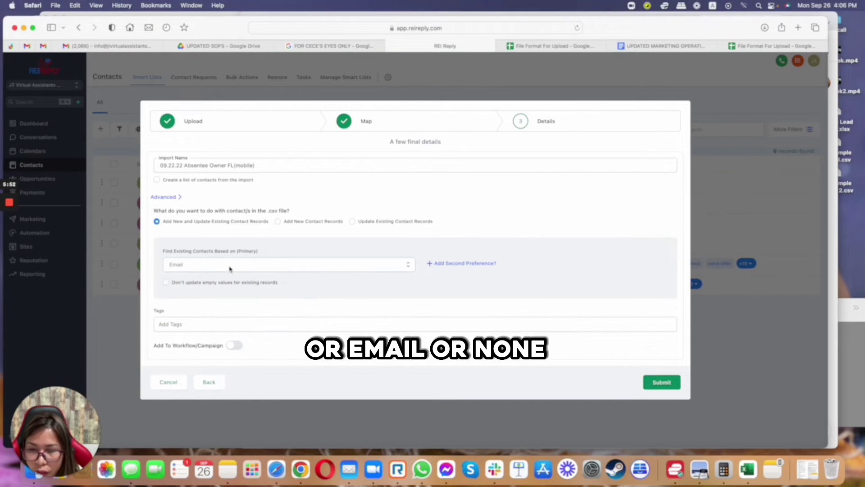
click(230, 270)
click(209, 283)
click(238, 270)
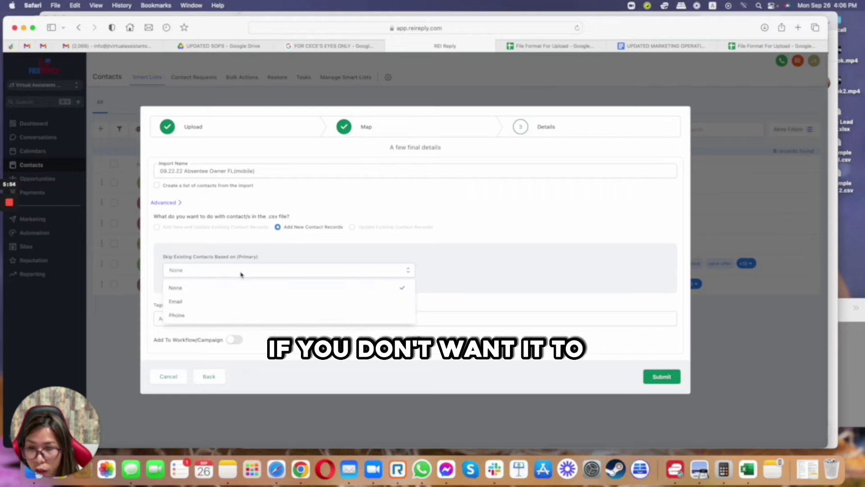
click(223, 317)
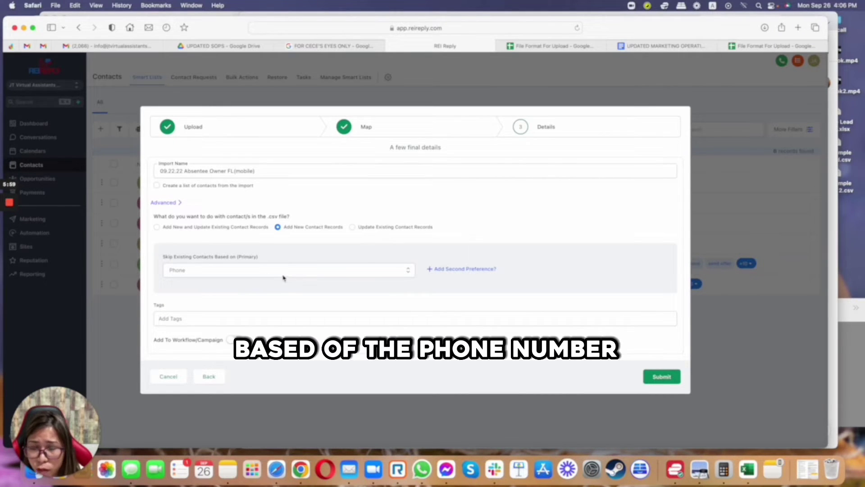
Cycle the record modes, ending on Update Existing Contact Records matched by Phone
click(158, 228)
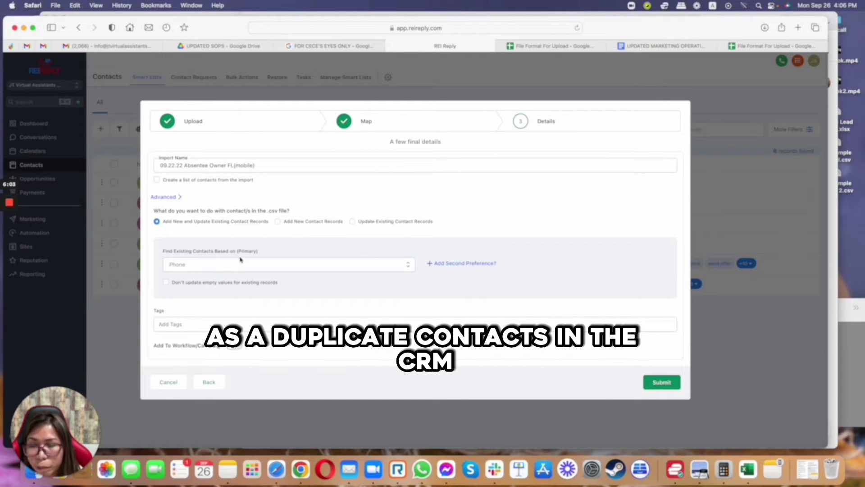
click(306, 221)
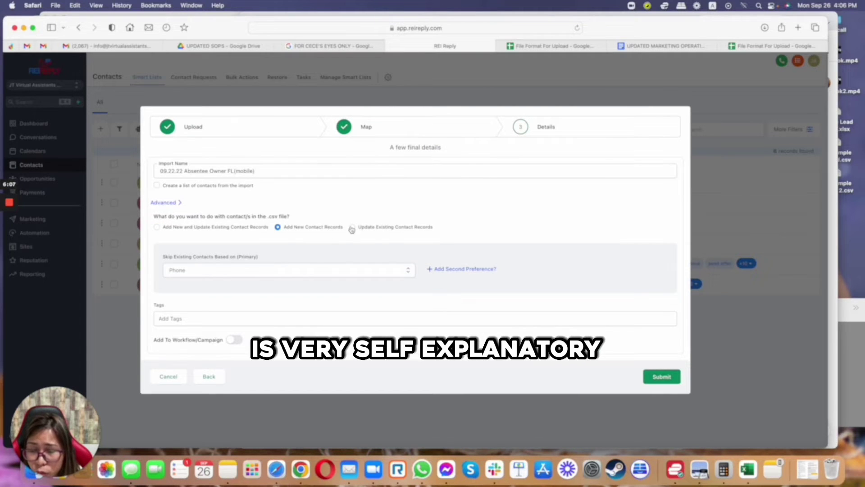
click(352, 227)
click(318, 227)
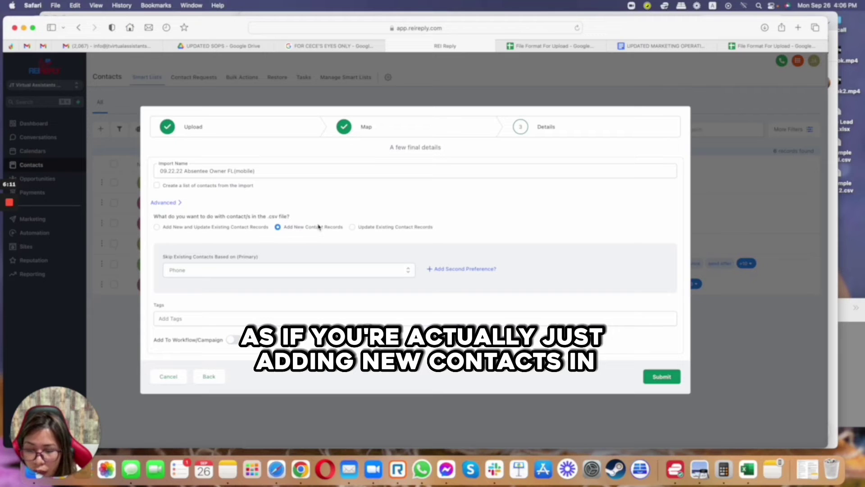
click(352, 227)
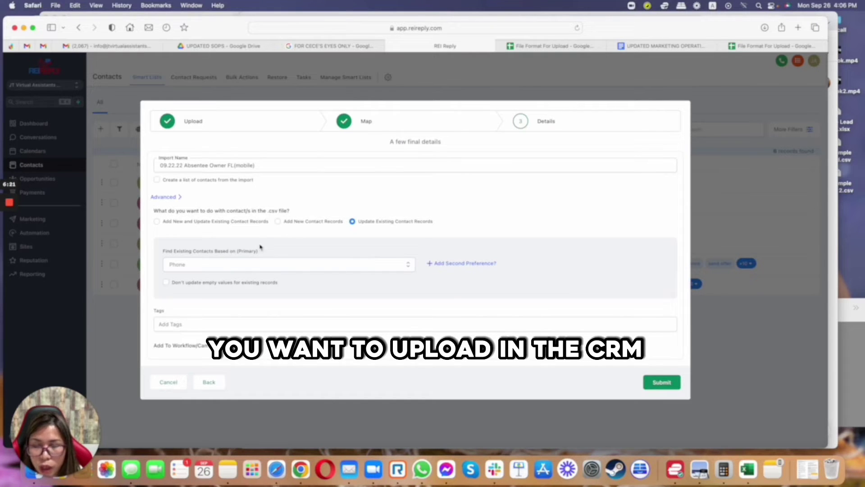
click(320, 266)
click(414, 250)
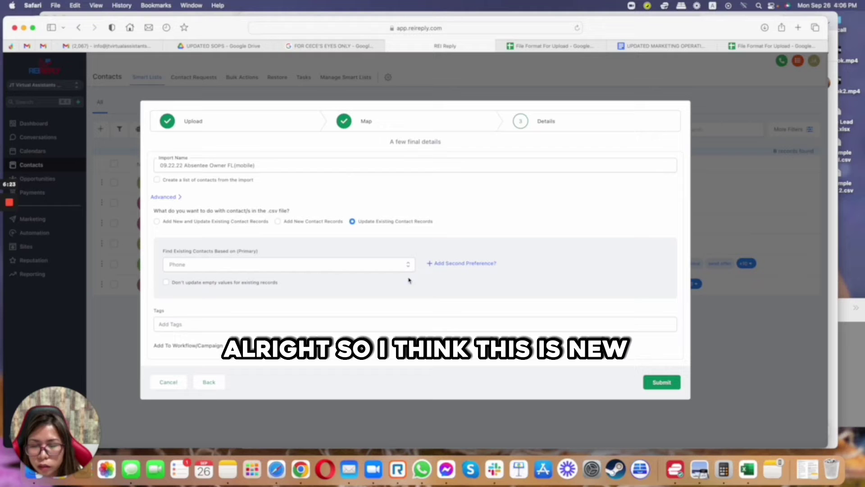
click(460, 265)
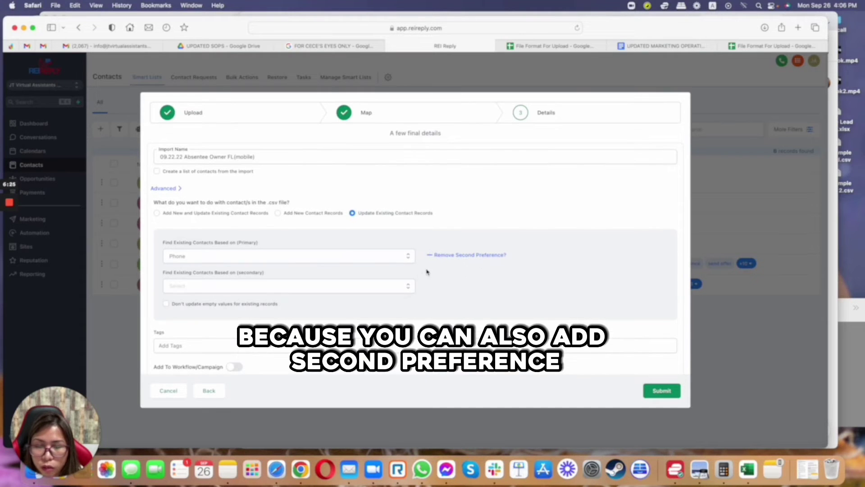
click(266, 289)
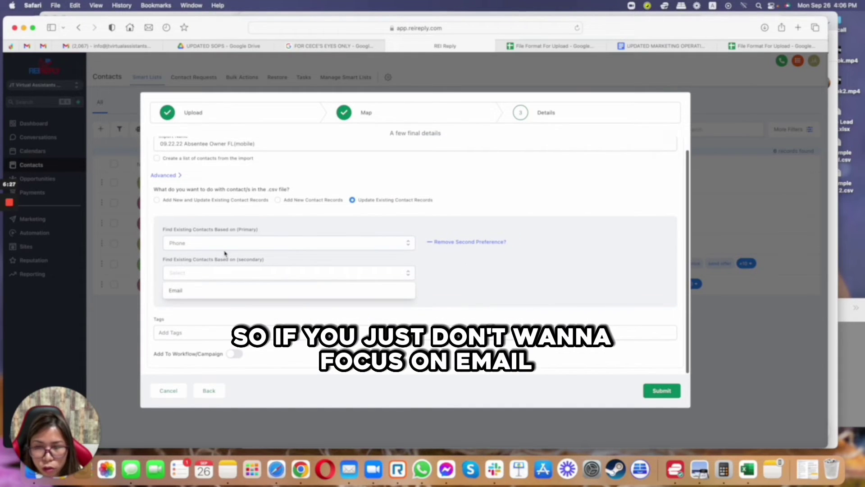
click(231, 290)
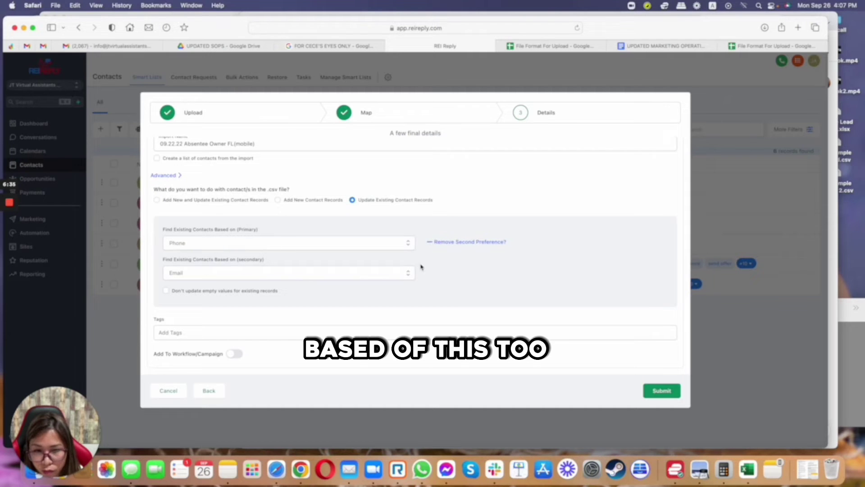
click(459, 242)
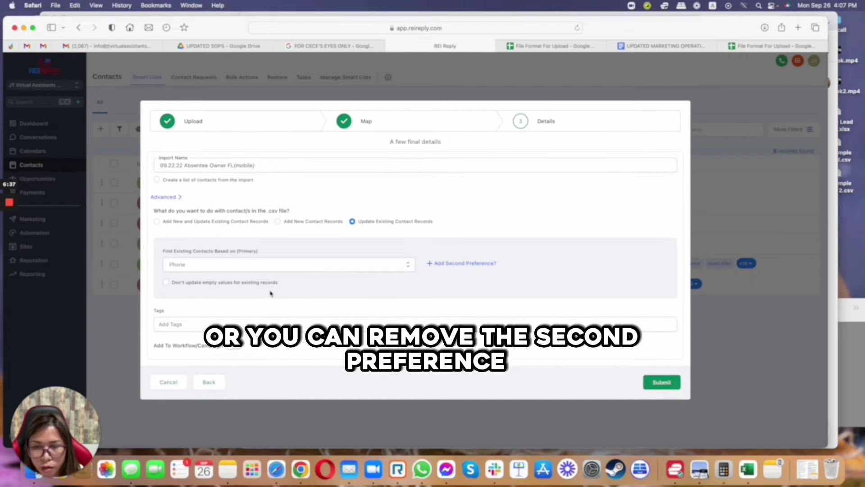
click(167, 284)
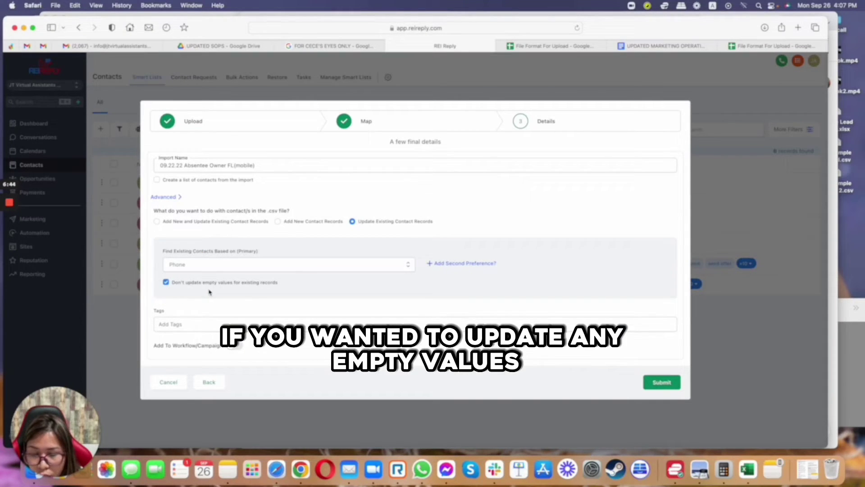
click(166, 283)
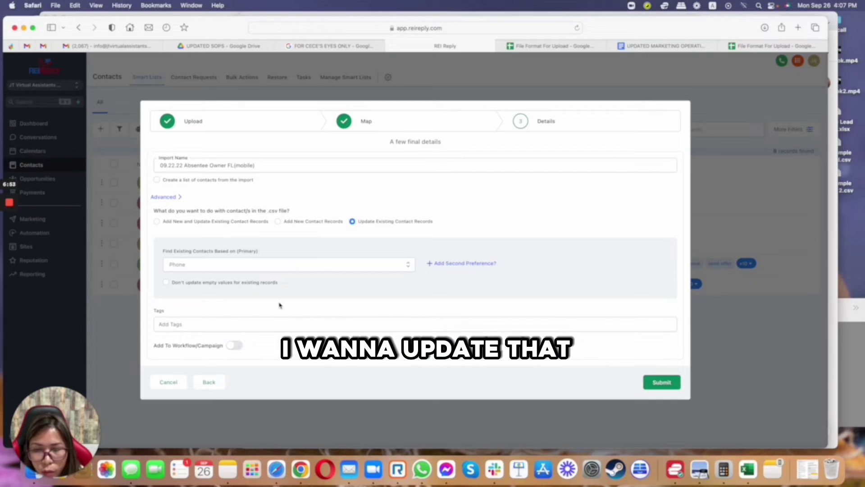
click(236, 325)
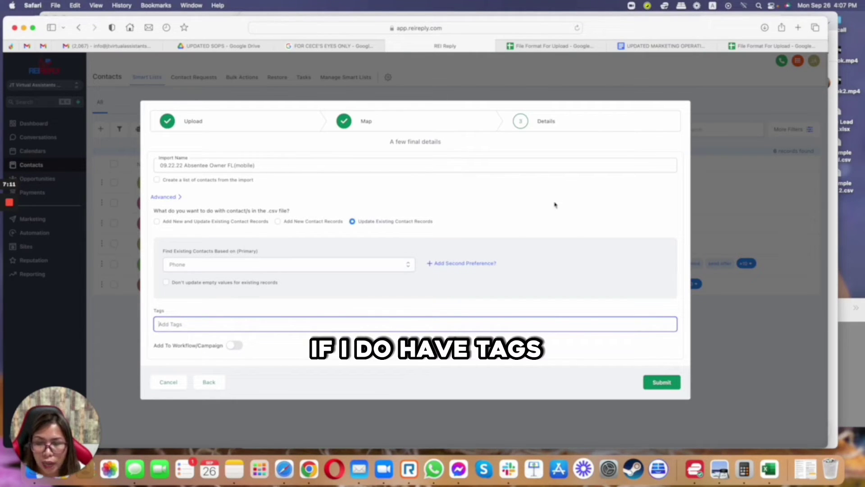
Add the dated tag '09.22.22 Absentee Owner FL(mobile)' from the guide to the import
click(671, 47)
scroll(315, 274, down, 2)
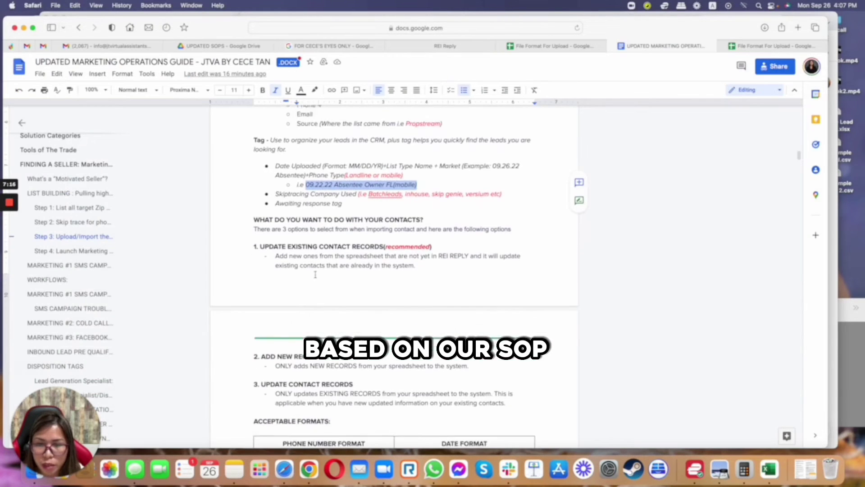
scroll(315, 274, up, 3)
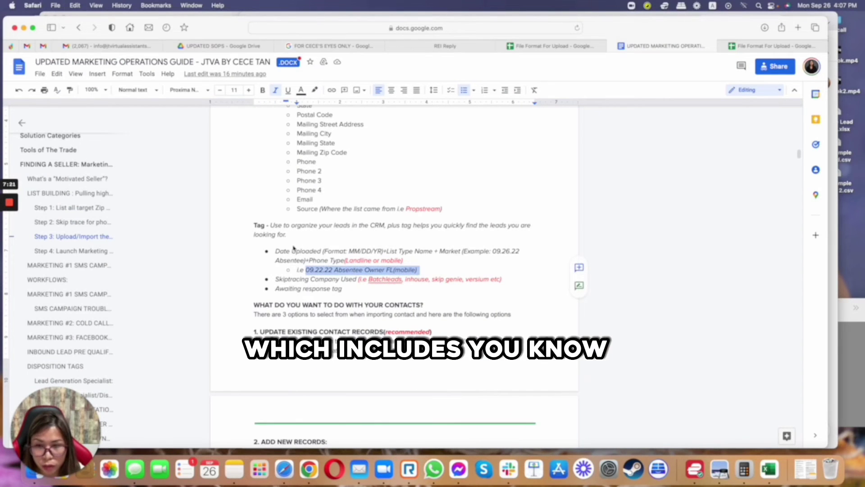
drag(276, 251, 417, 265)
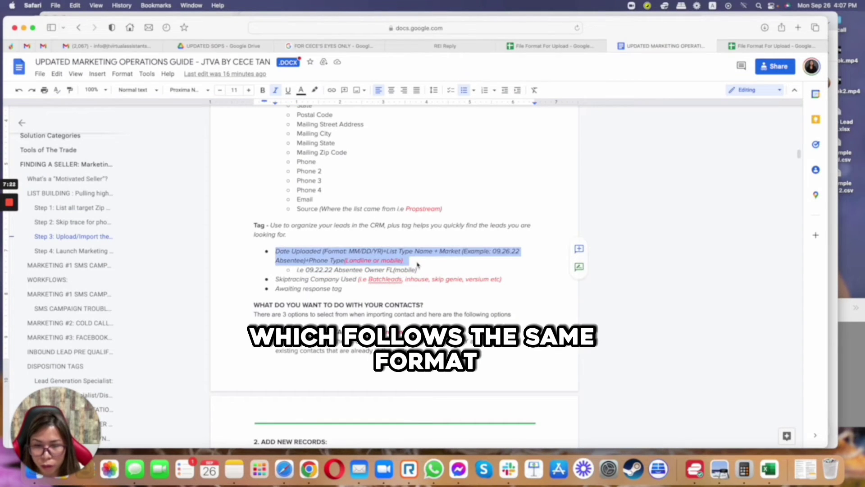
click(456, 46)
key(super+v)
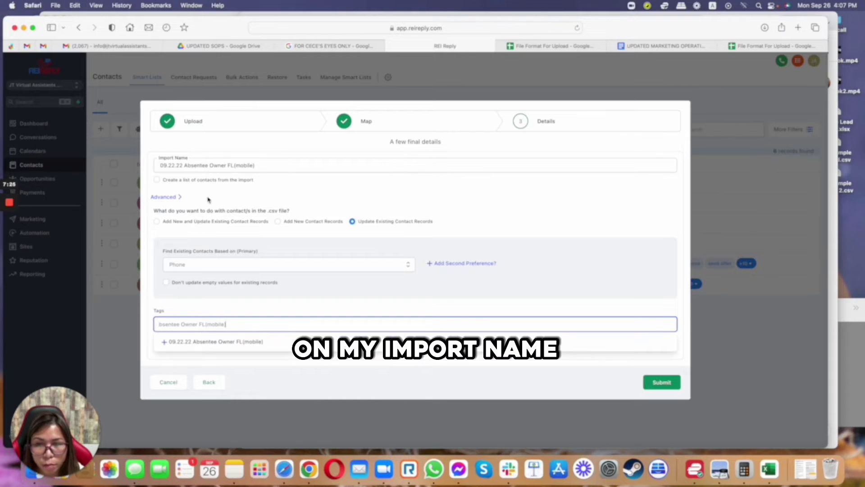
click(243, 345)
Add 'batchleads' as a second tag on the import
click(661, 47)
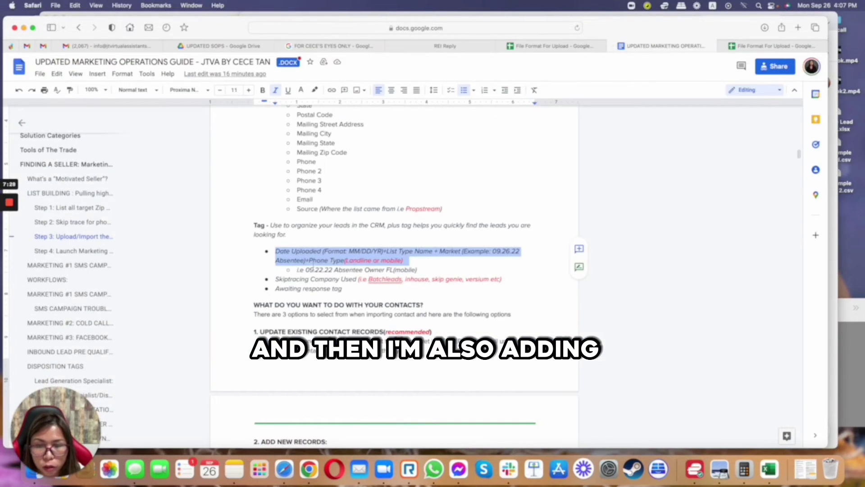
click(549, 46)
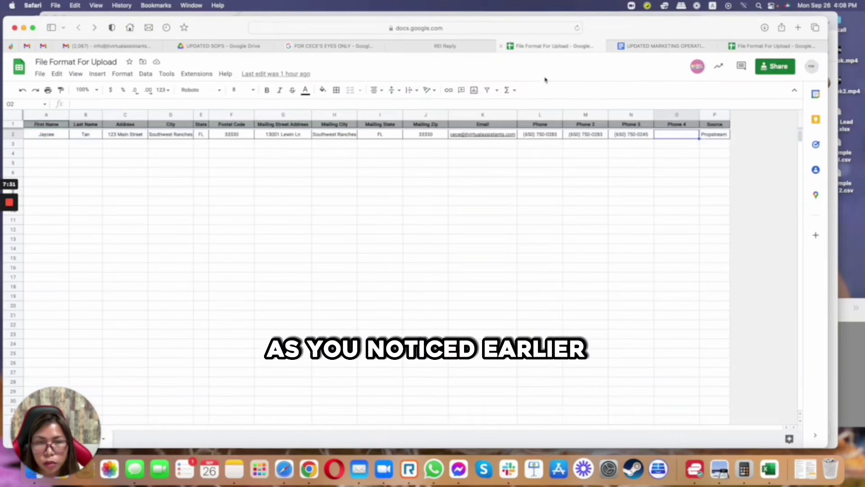
click(459, 46)
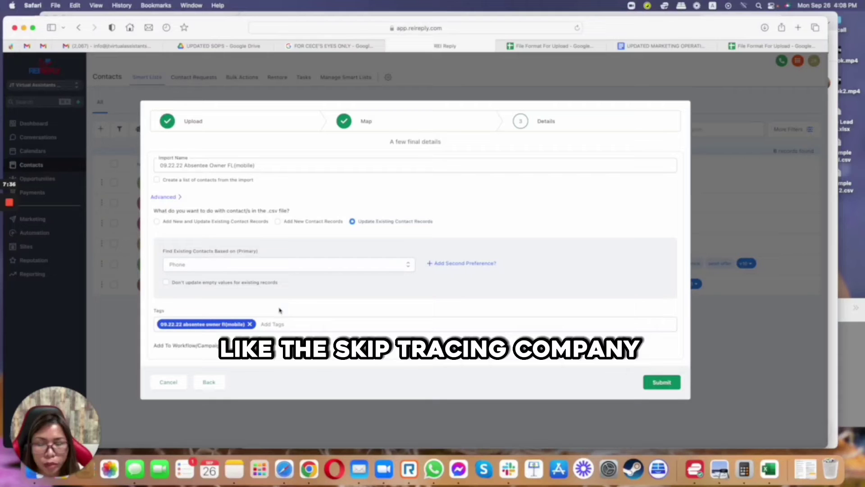
click(275, 325)
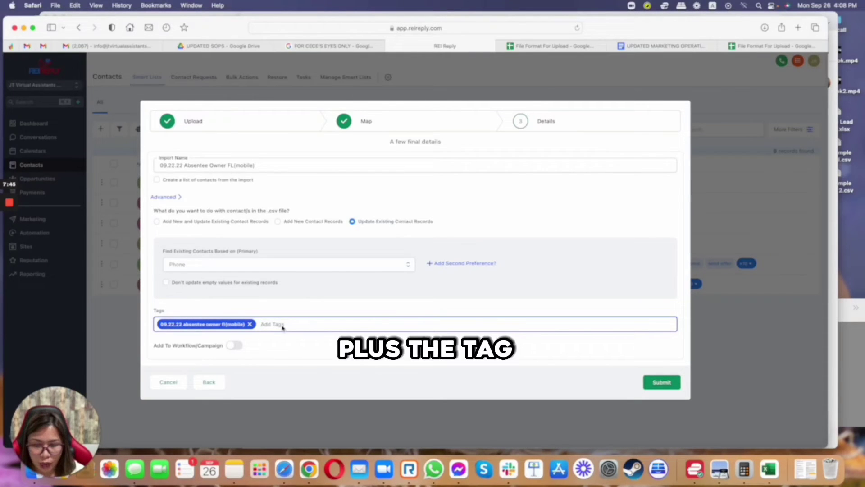
text(batchlead)
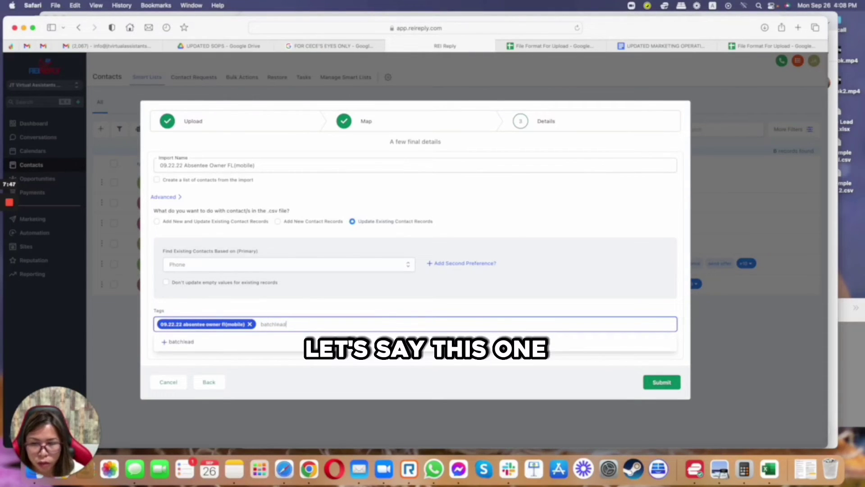
text(s)
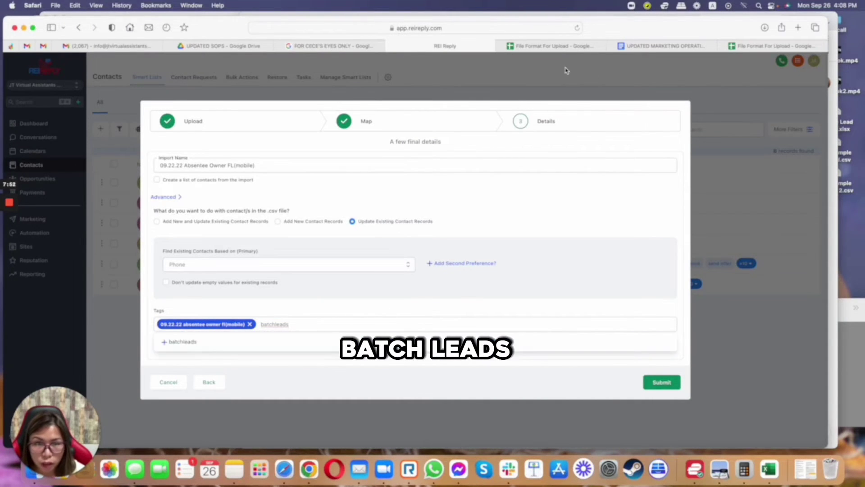
key(Return)
Add the 'Awaiting response' tag copied from the guide
click(652, 47)
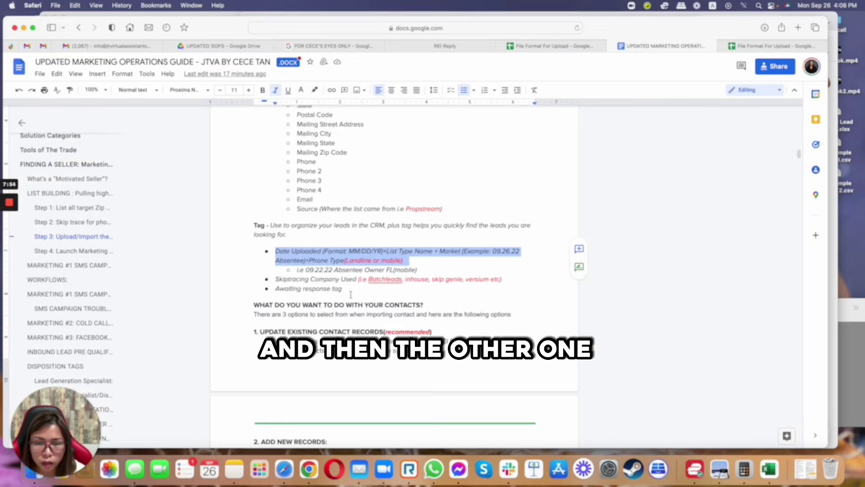
drag(330, 289, 276, 289)
key(super+c)
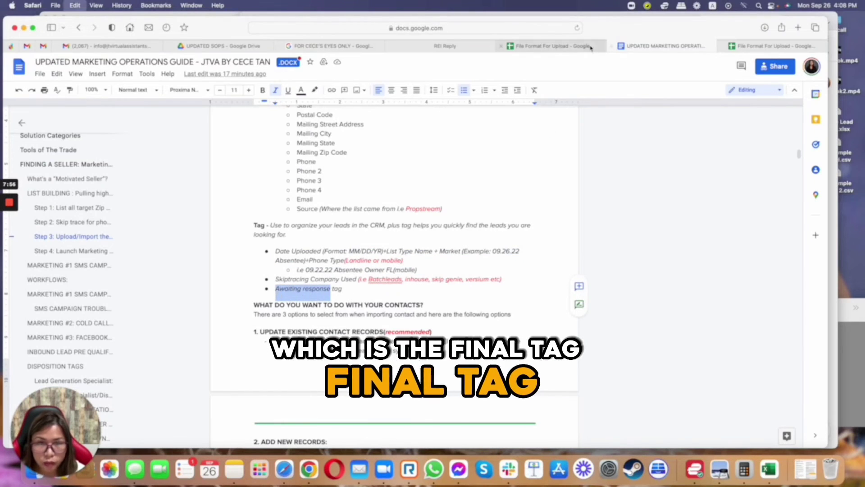
click(462, 47)
click(325, 324)
key(super+v)
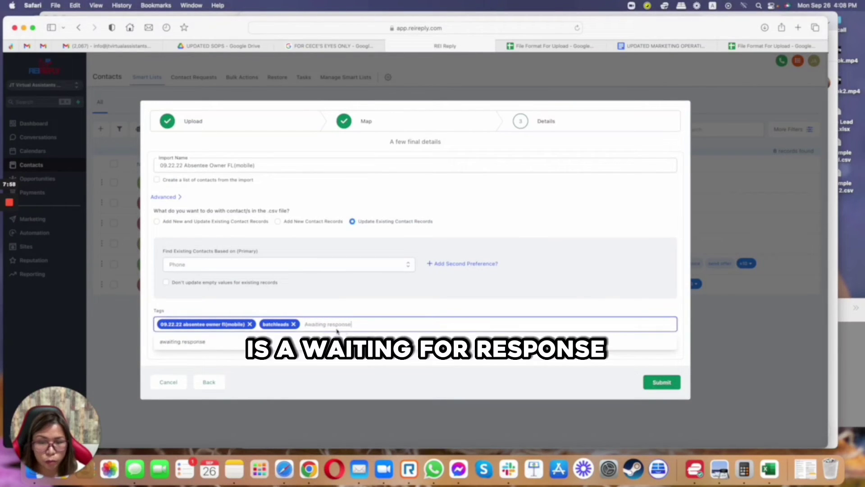
click(340, 341)
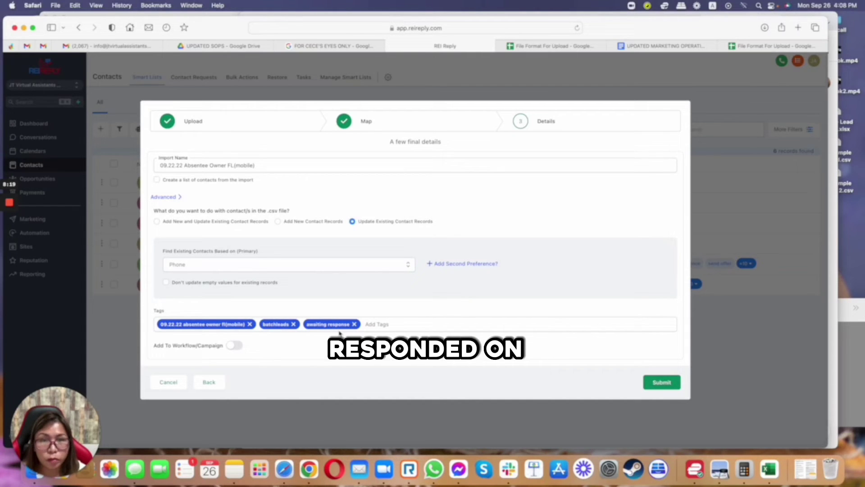
click(236, 347)
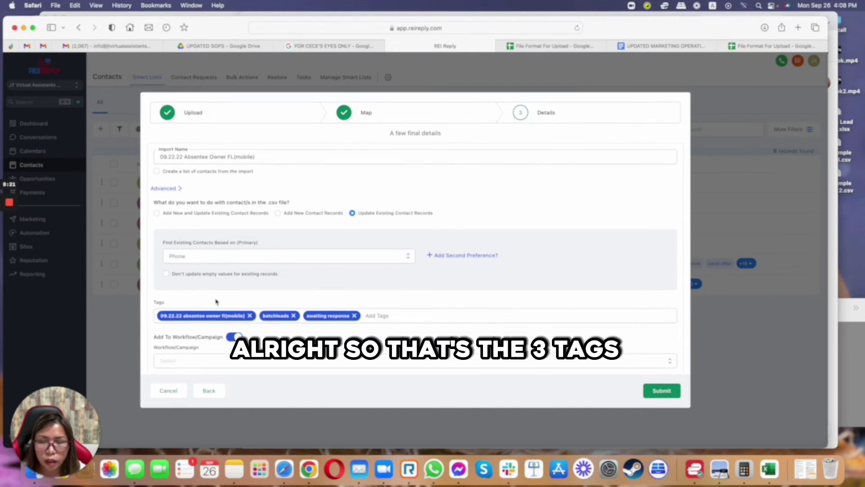
scroll(270, 334, down, 1)
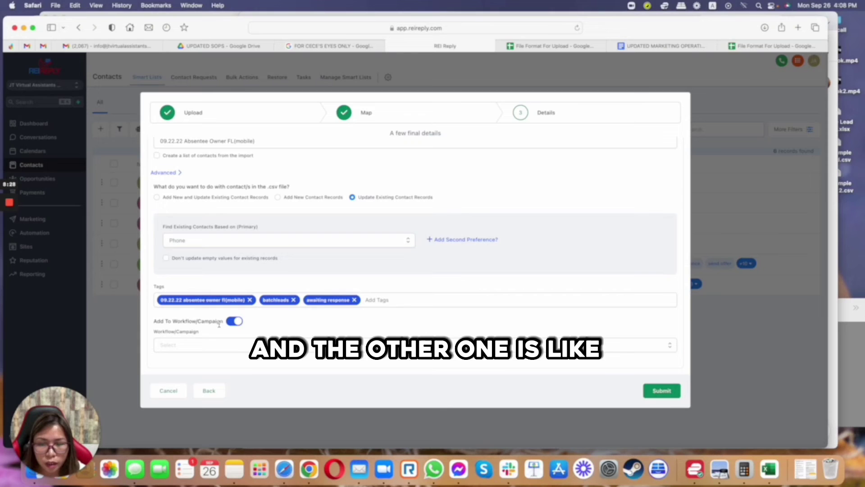
scroll(232, 323, up, 1)
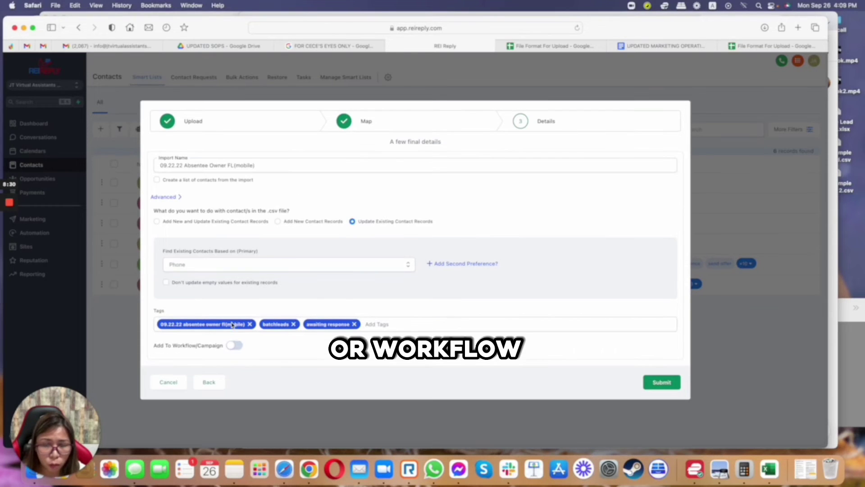
click(235, 337)
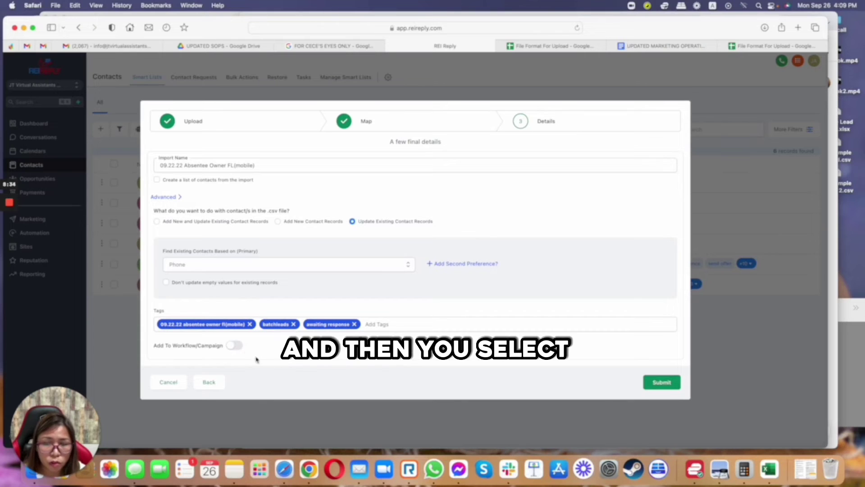
click(234, 346)
click(252, 360)
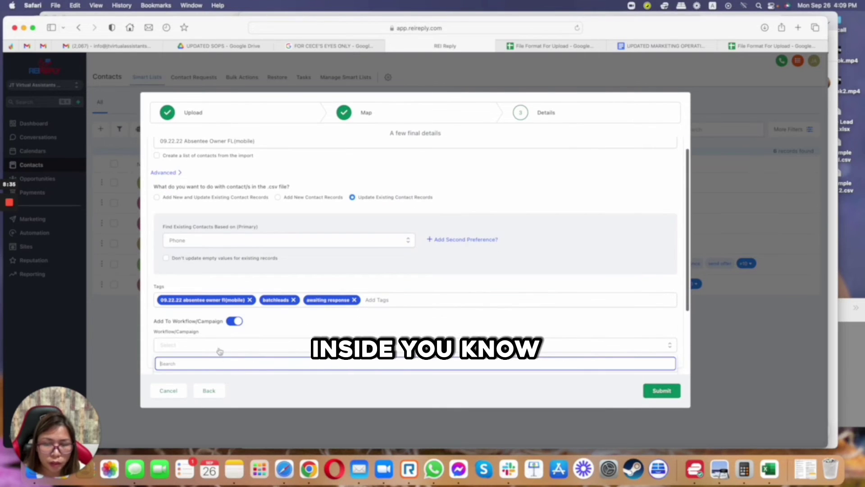
click(230, 323)
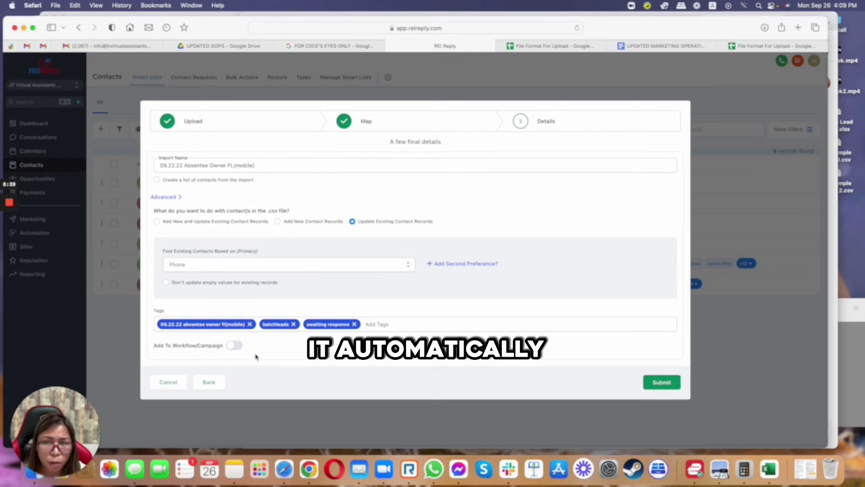
click(235, 345)
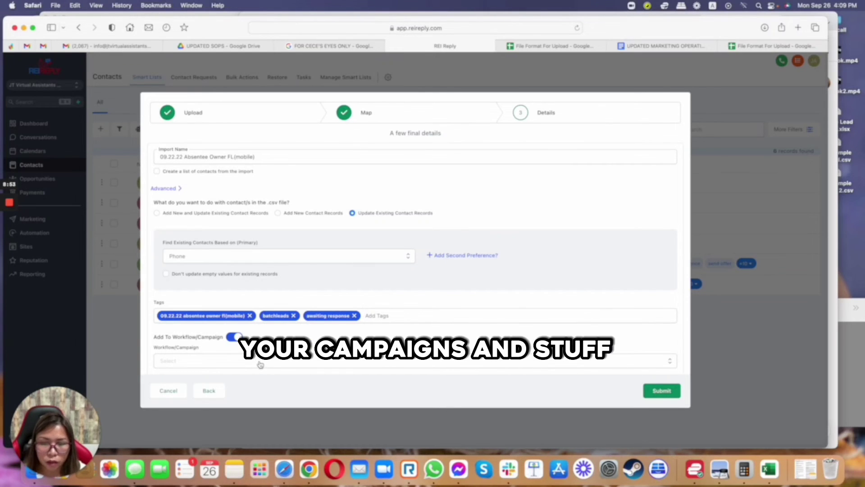
click(235, 337)
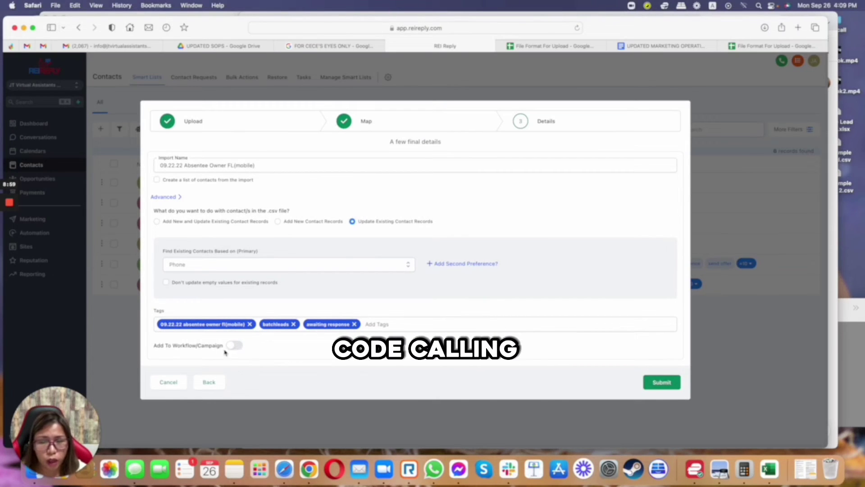
Submit the import and show the new import's stats in Bulk Actions
click(671, 382)
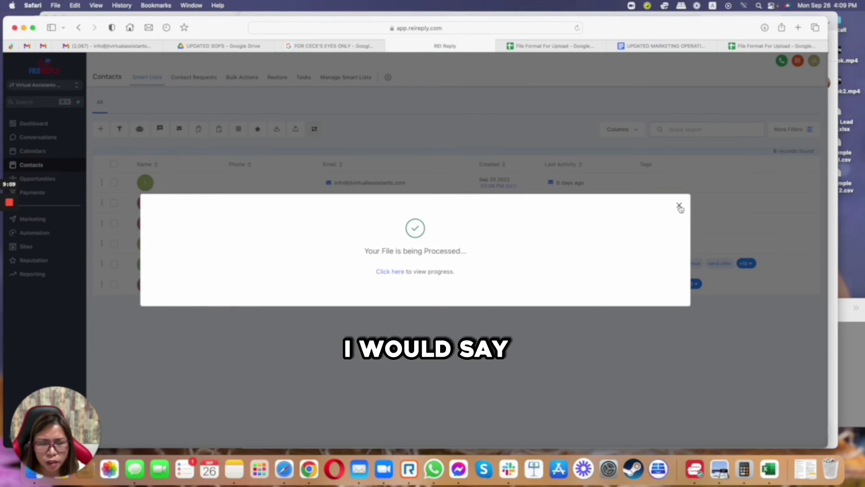
click(680, 207)
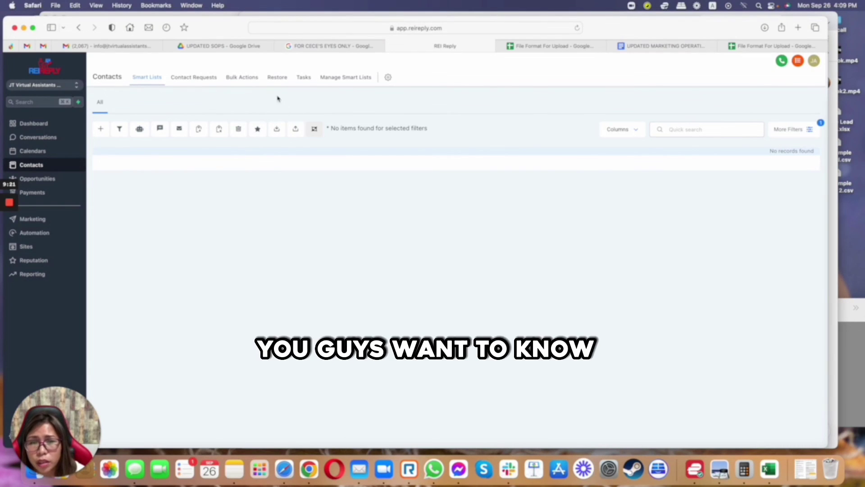
click(251, 82)
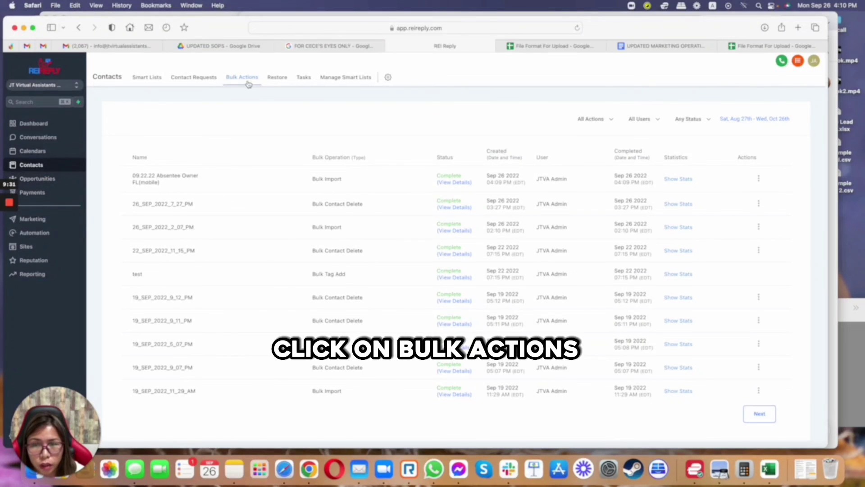
drag(134, 176, 680, 181)
click(679, 178)
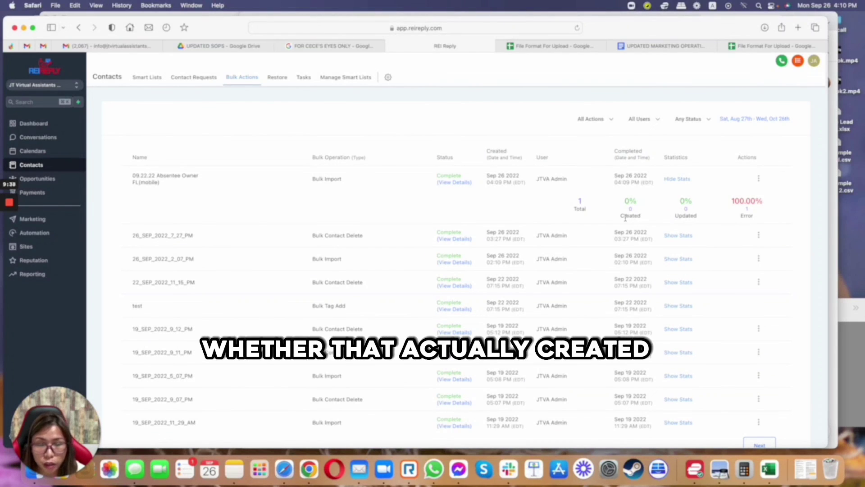
Review the import stats: 0 updated and a 100.00% error rate
drag(675, 216, 698, 215)
double_click(732, 204)
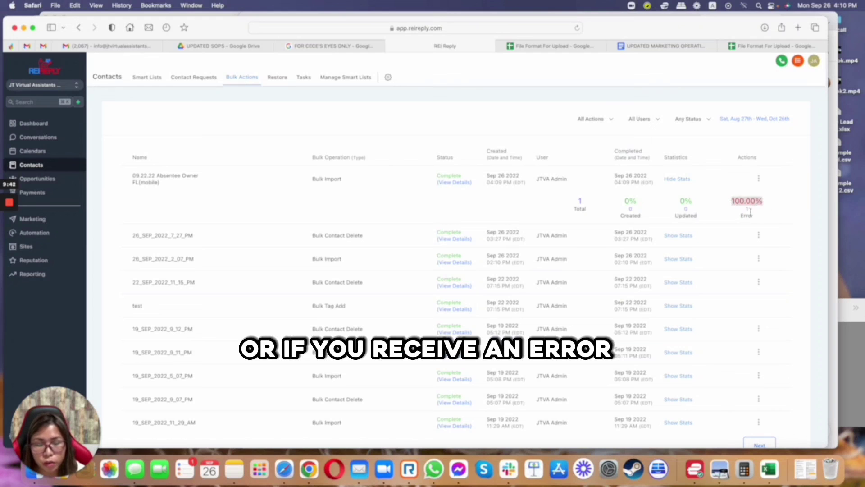
click(732, 204)
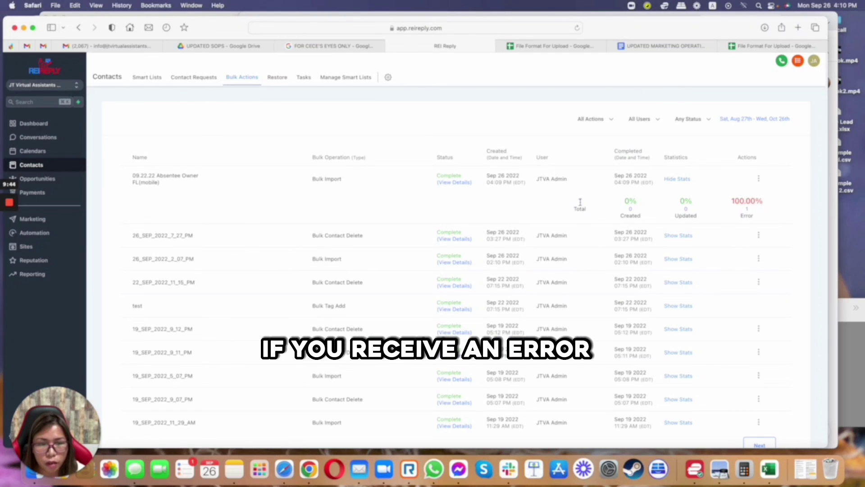
drag(751, 211, 701, 205)
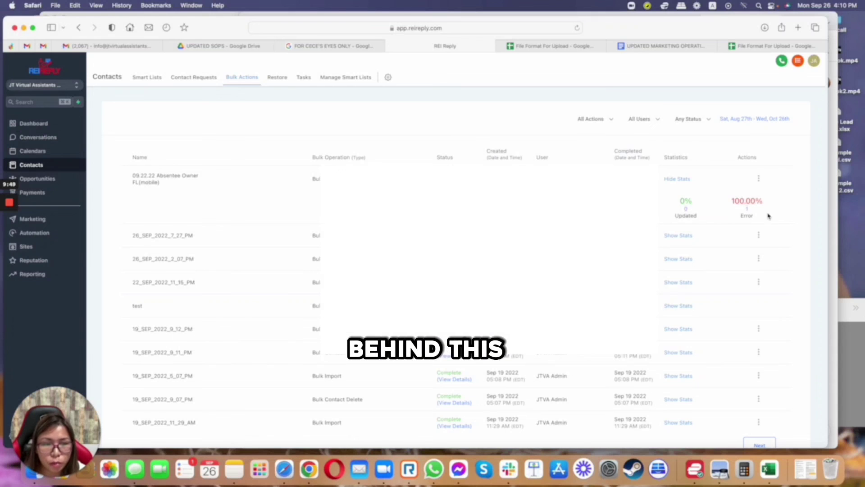
drag(757, 215, 197, 187)
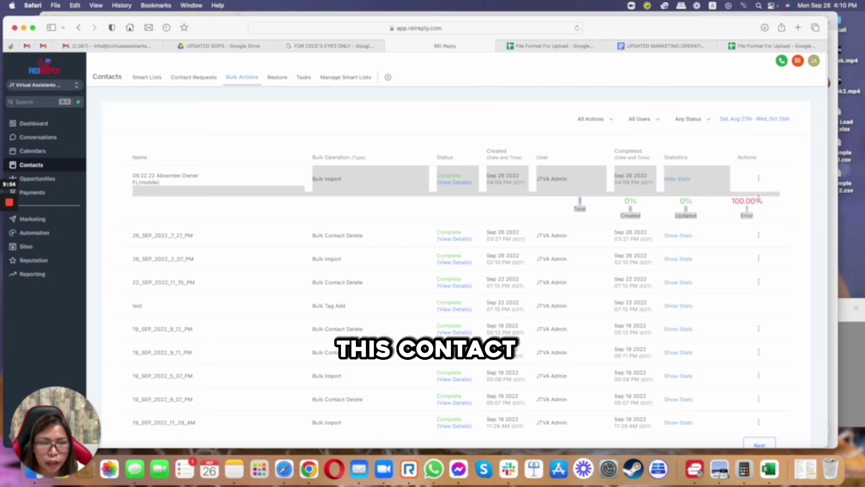
click(759, 198)
drag(728, 201, 772, 202)
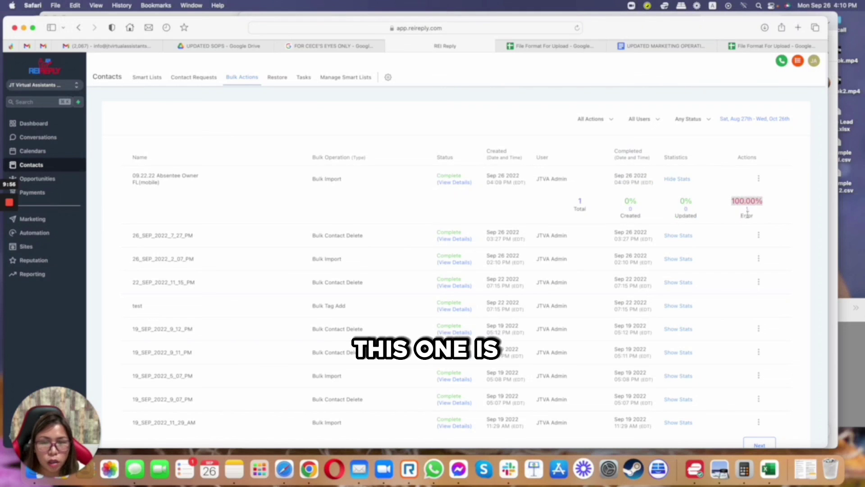
View the Restore and Contact Requests pages, then go back to the Smart Lists contact list
click(277, 79)
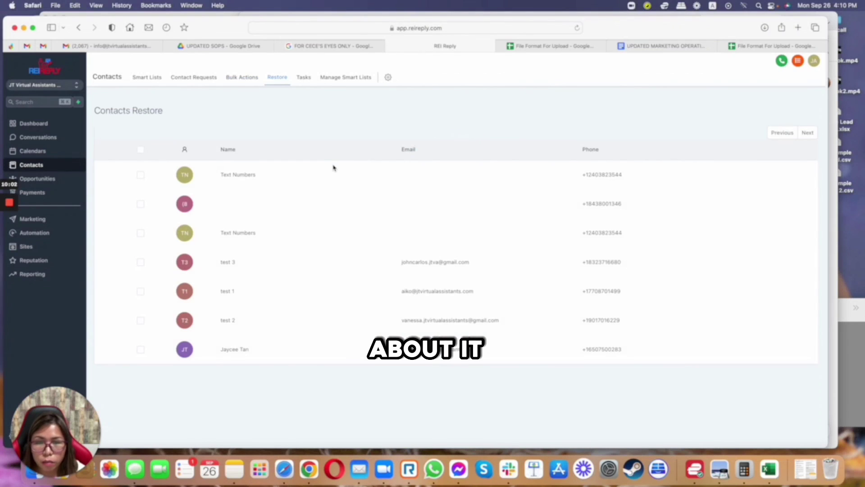
click(205, 82)
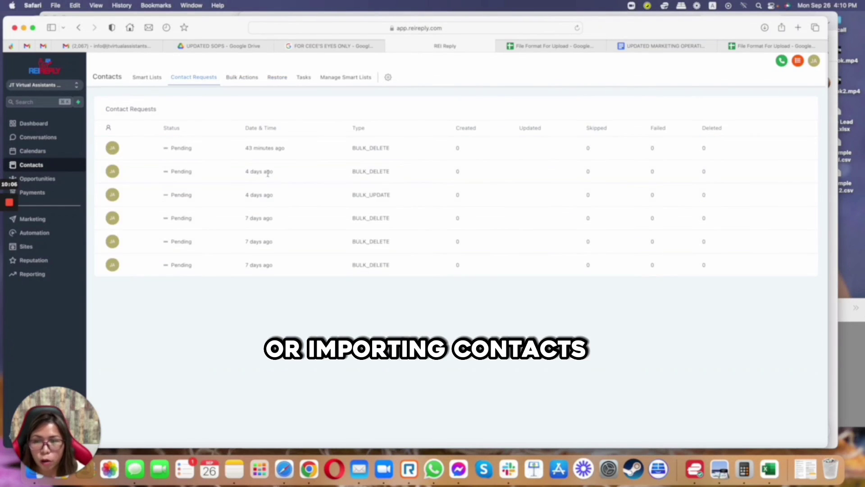
click(143, 82)
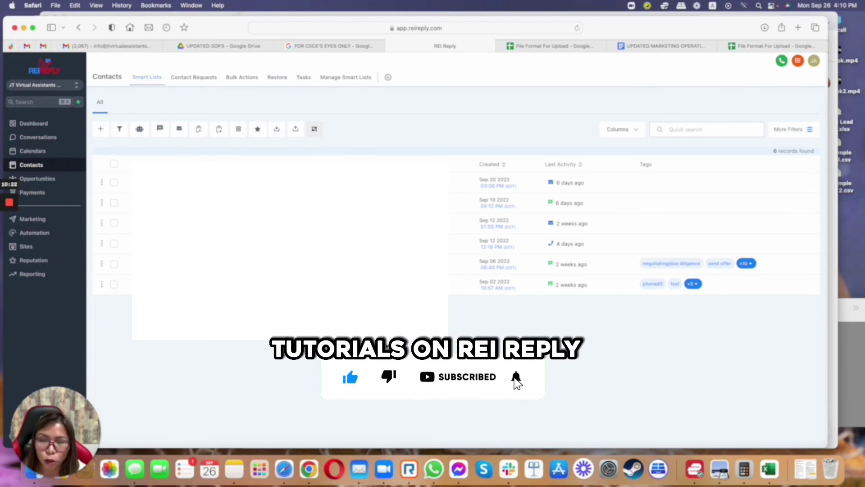
mouse_move(11, 205)
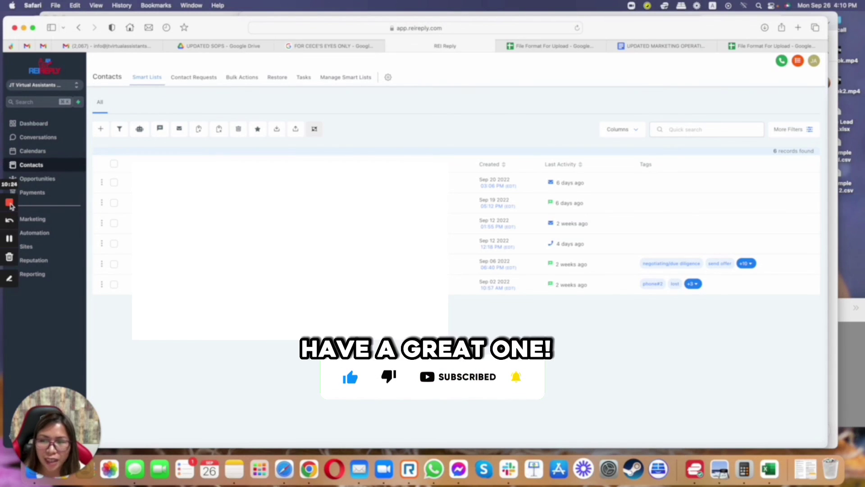